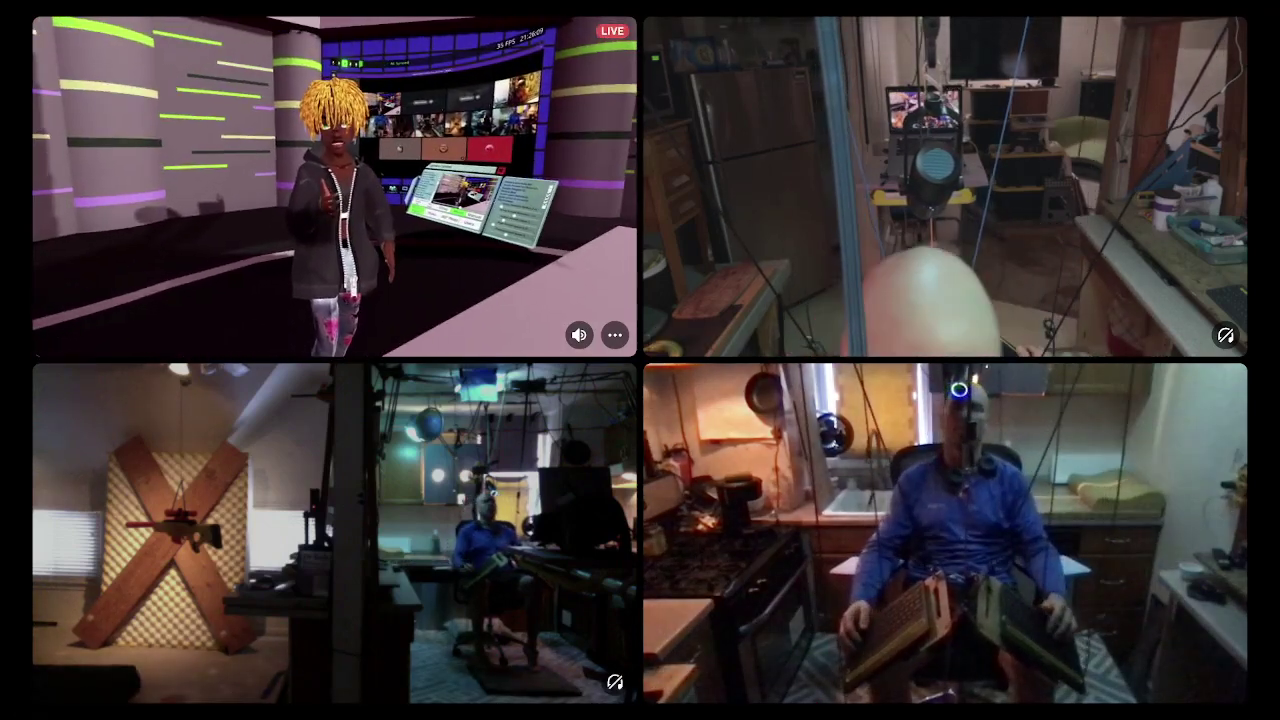
Switch from Discord to the browser showing YouTube Studio with Cmd+Tab.
key(super+Tab)
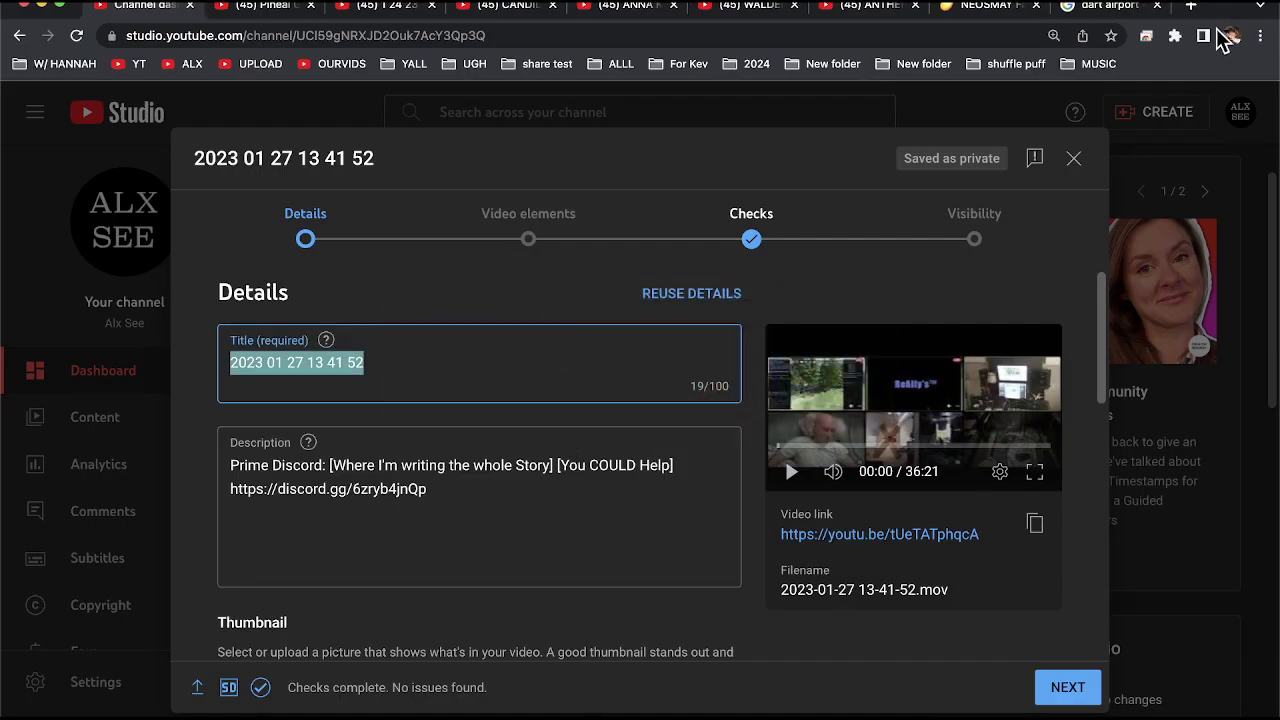
Save and close the video's upload details, leaving it private.
click(1080, 158)
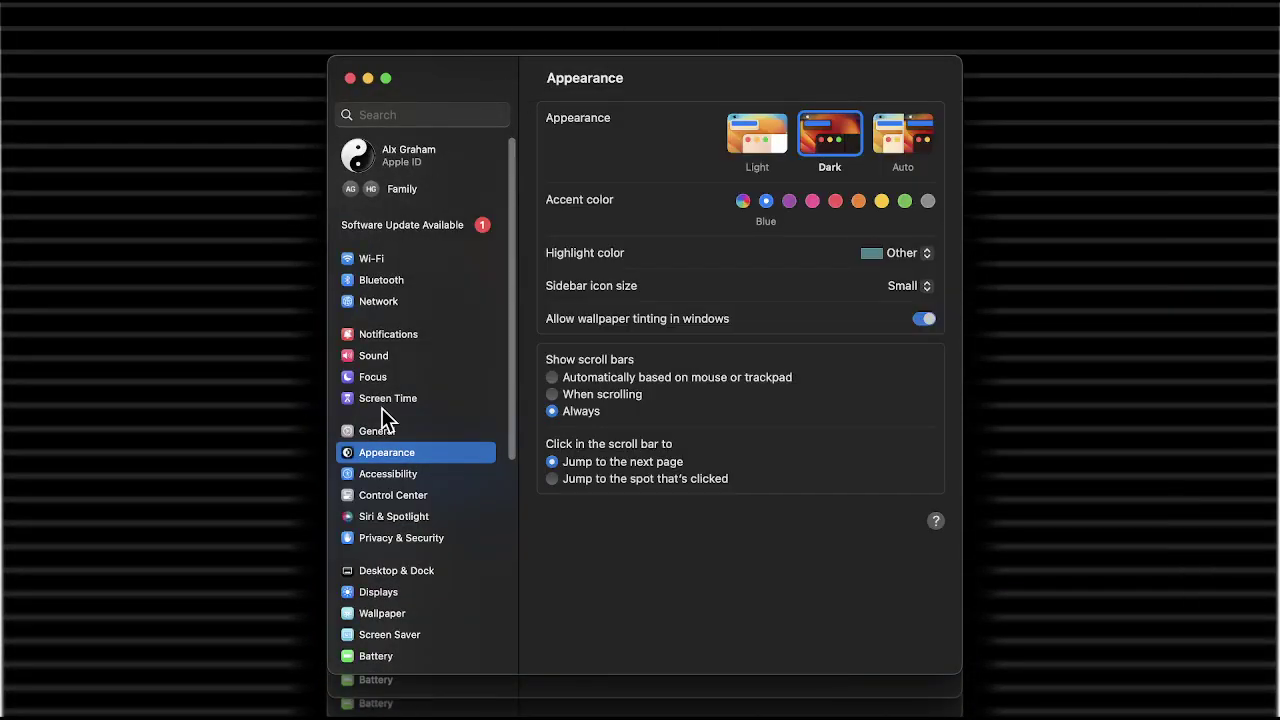
Look over the Displays settings, then close System Settings.
click(398, 592)
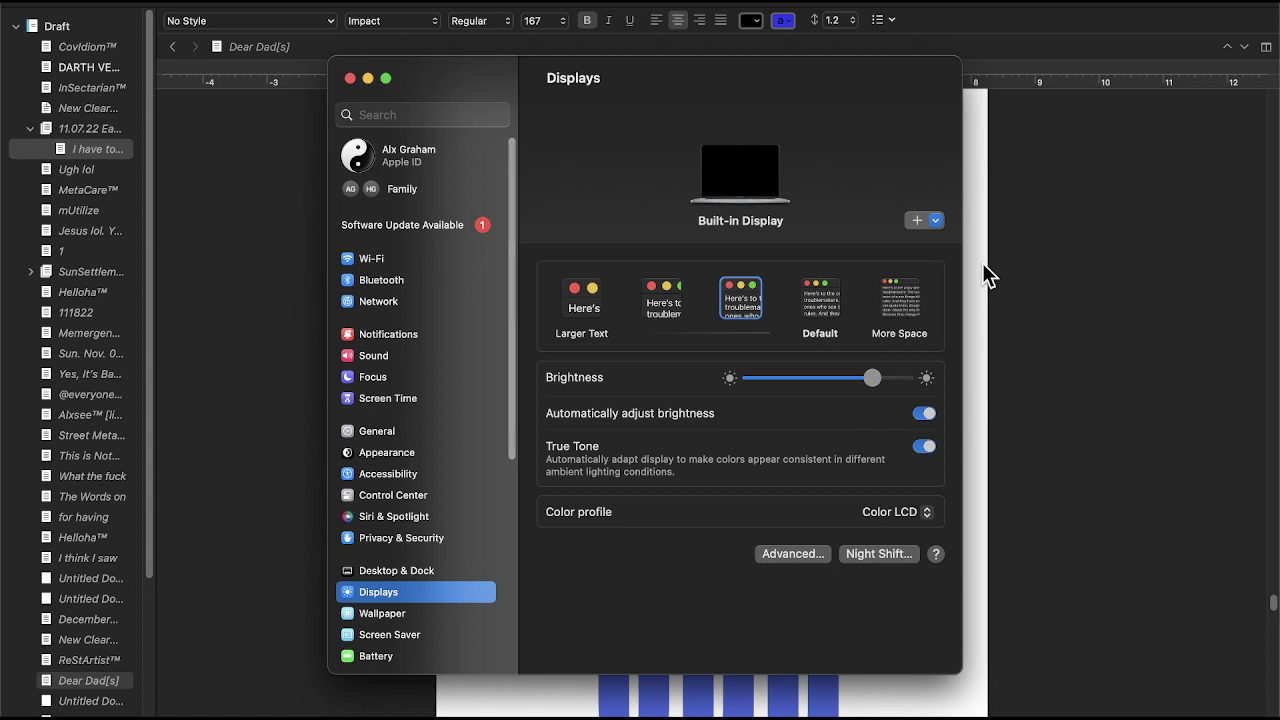
click(352, 78)
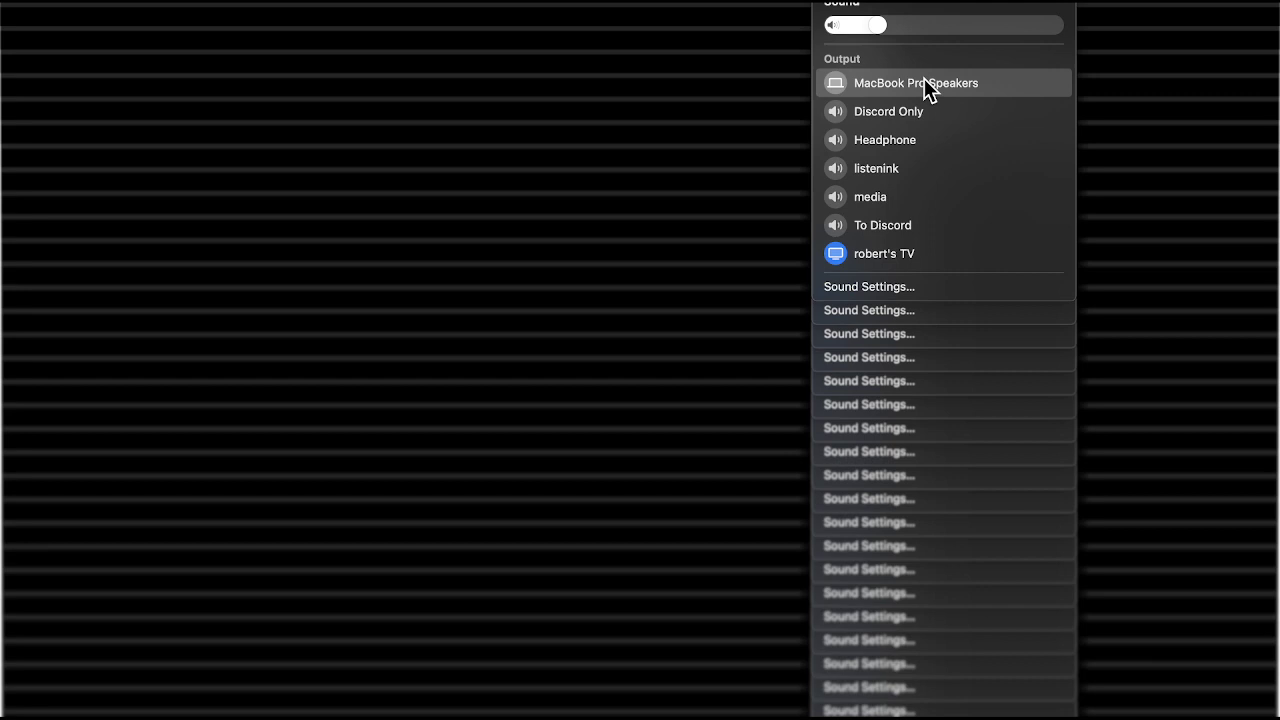
Route sound to MacBook Pro Speakers at higher volume and return to Discord.
click(924, 83)
click(917, 25)
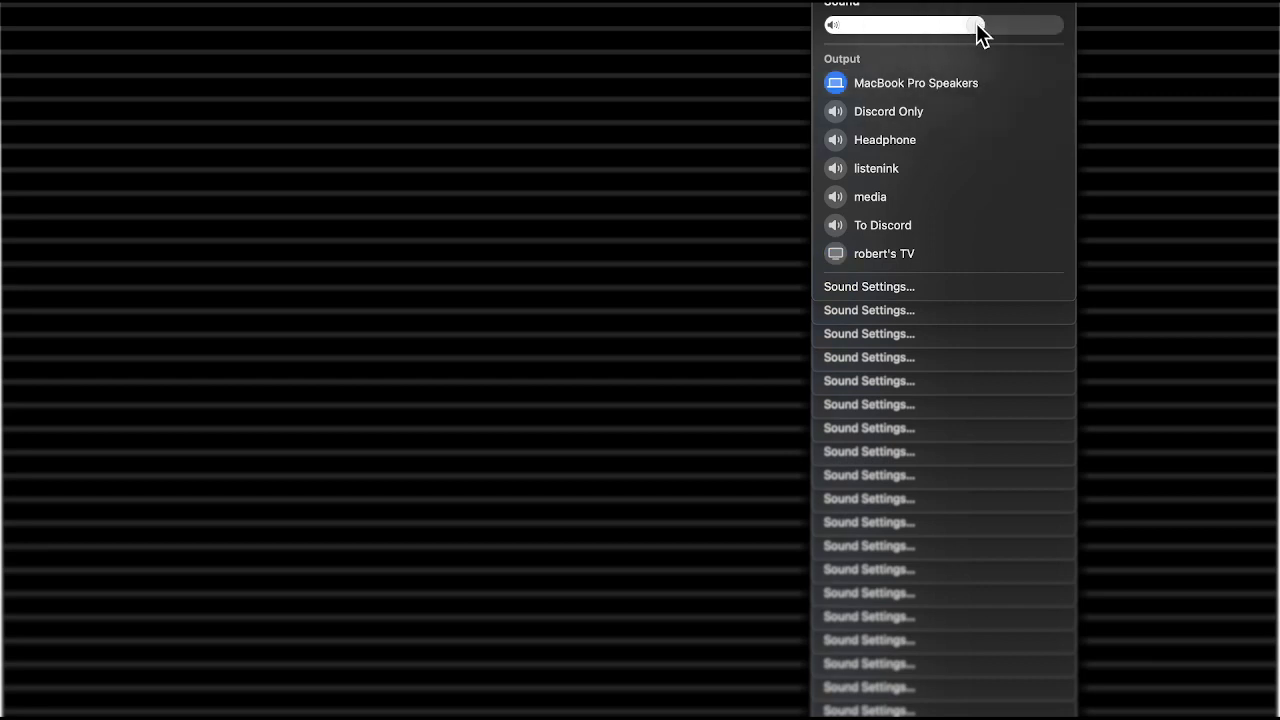
key(super+Tab)
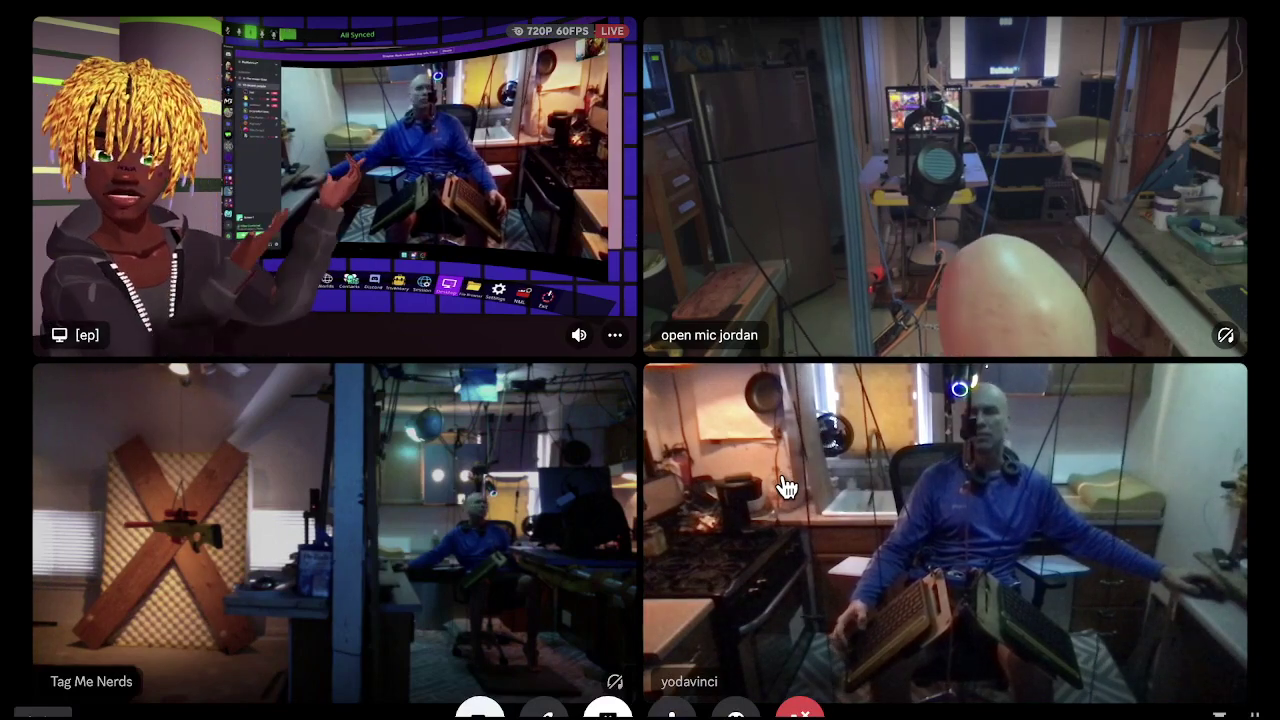
Stay on the call, show non-video participants and re-enable [ep]'s video.
key(super+Tab)
key(Escape)
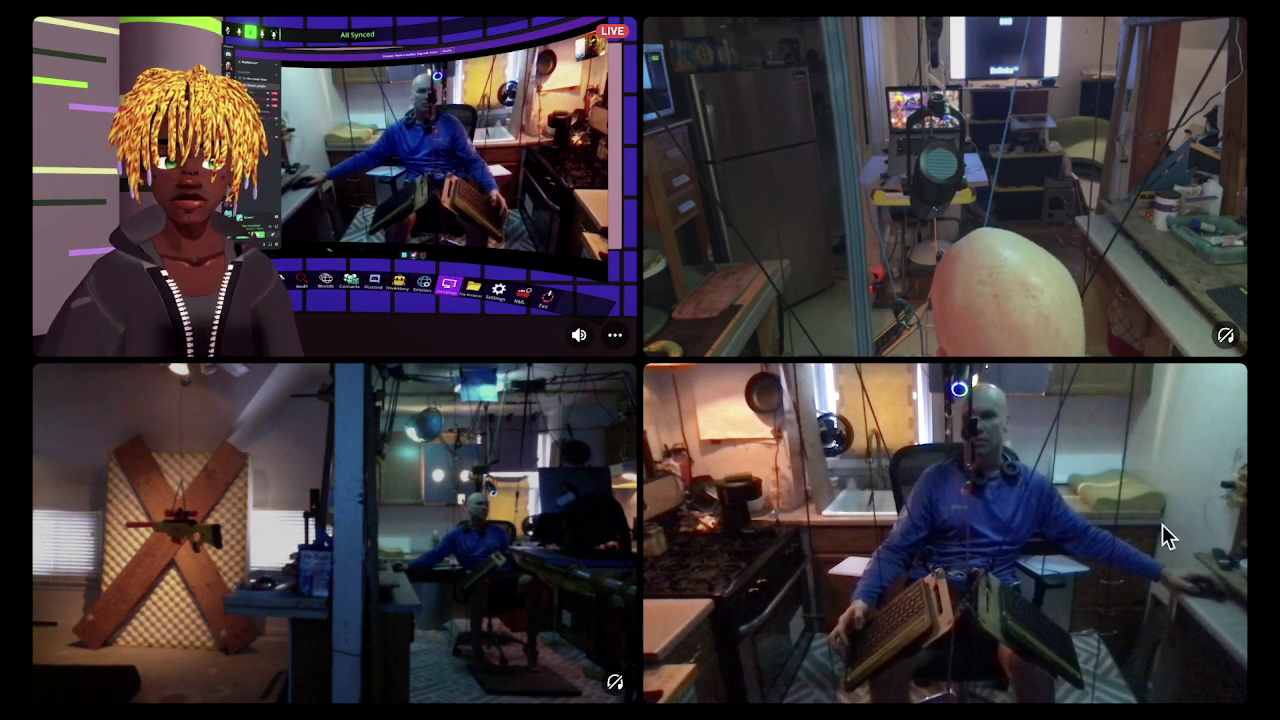
right_click(886, 552)
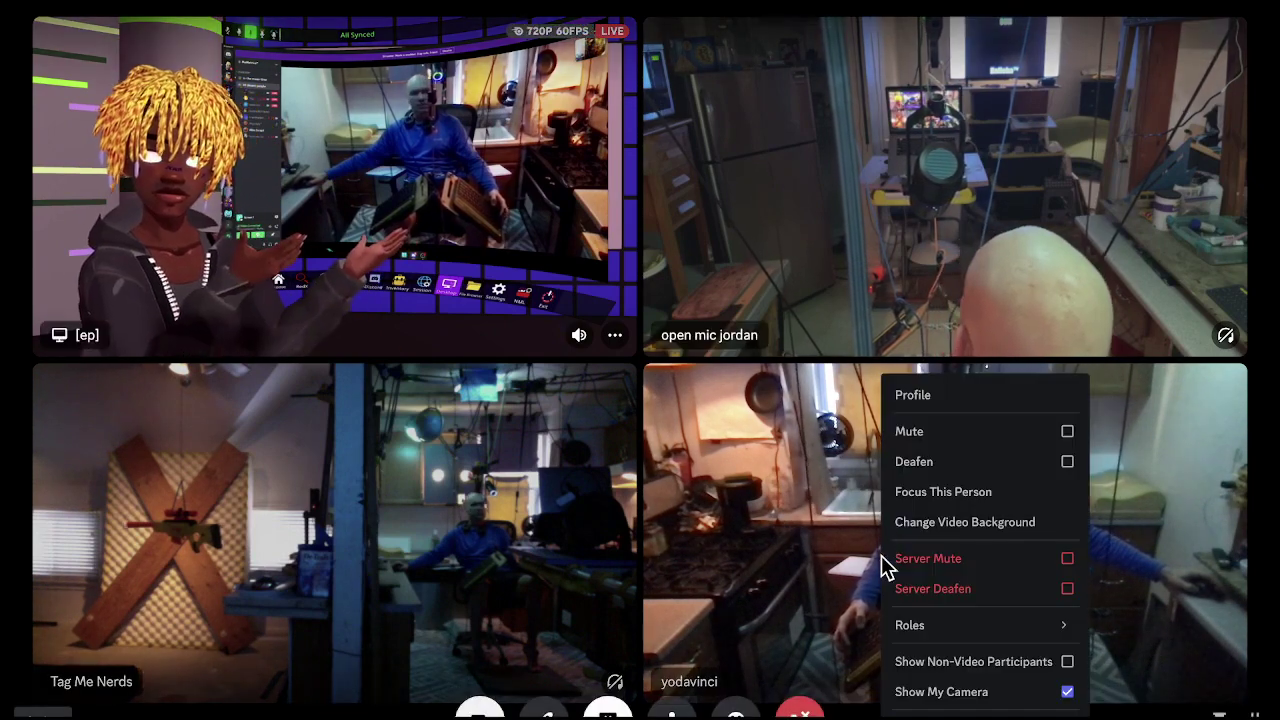
click(957, 663)
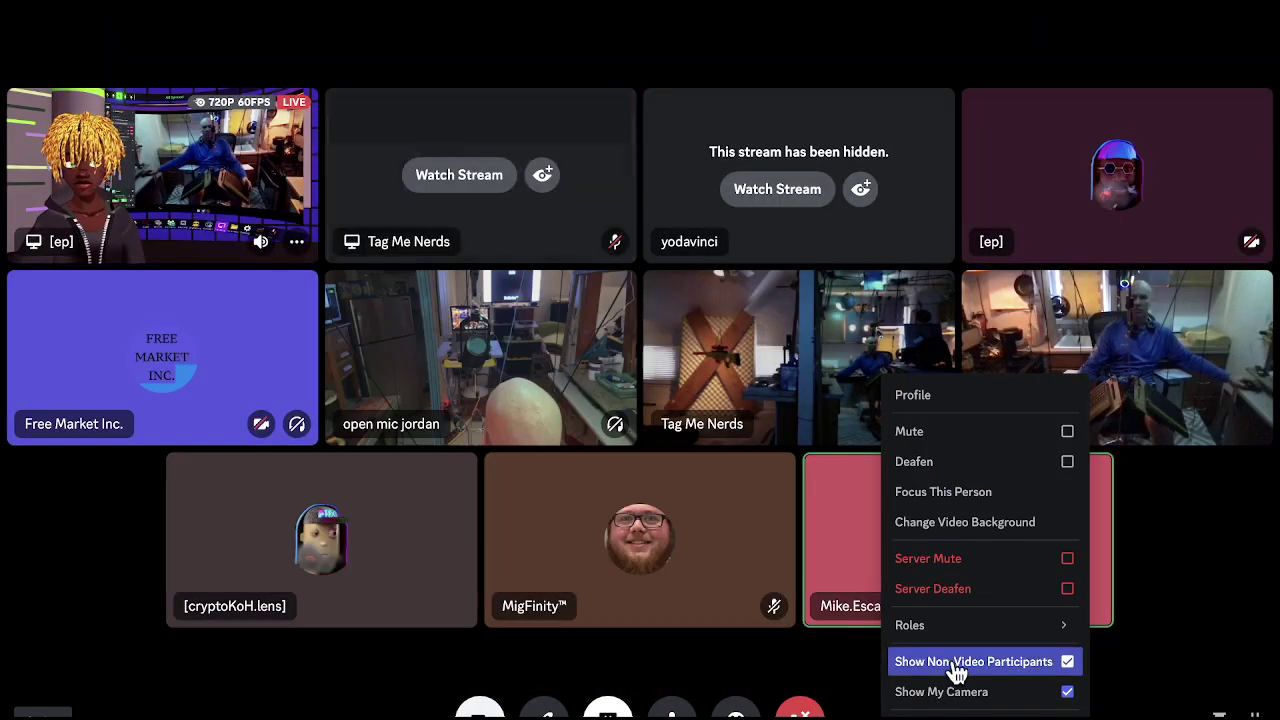
right_click(1108, 168)
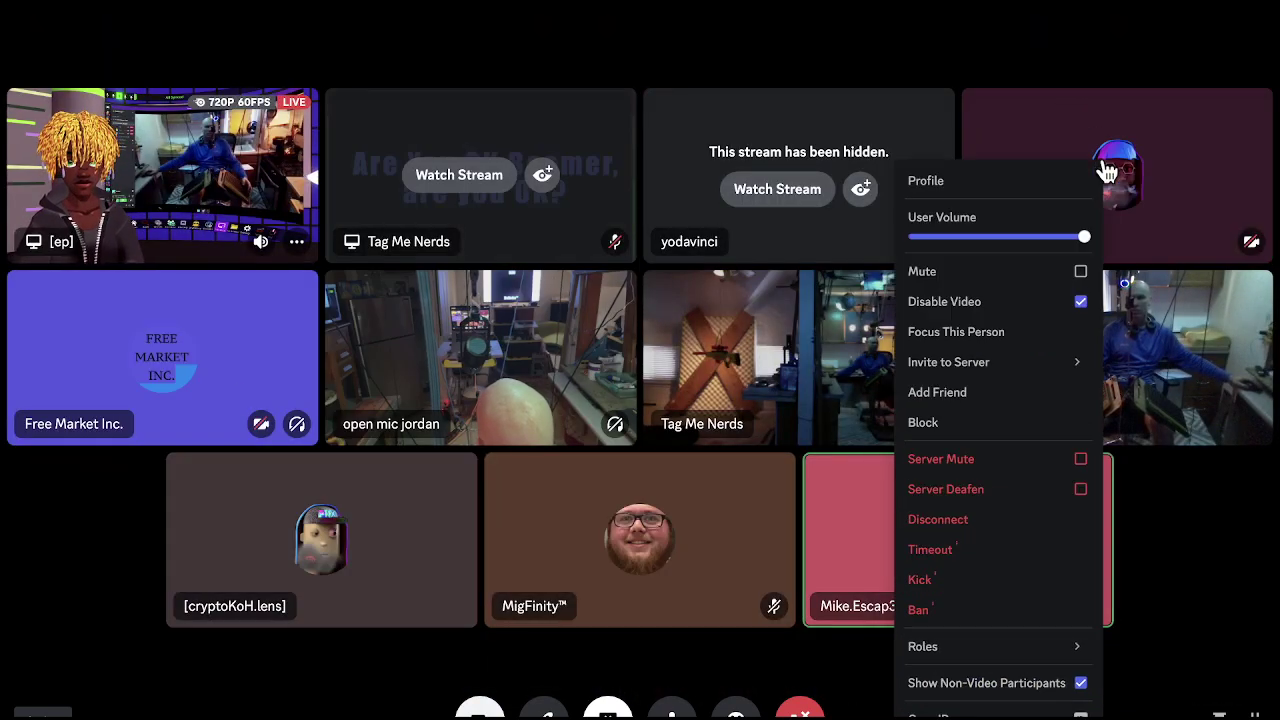
click(960, 301)
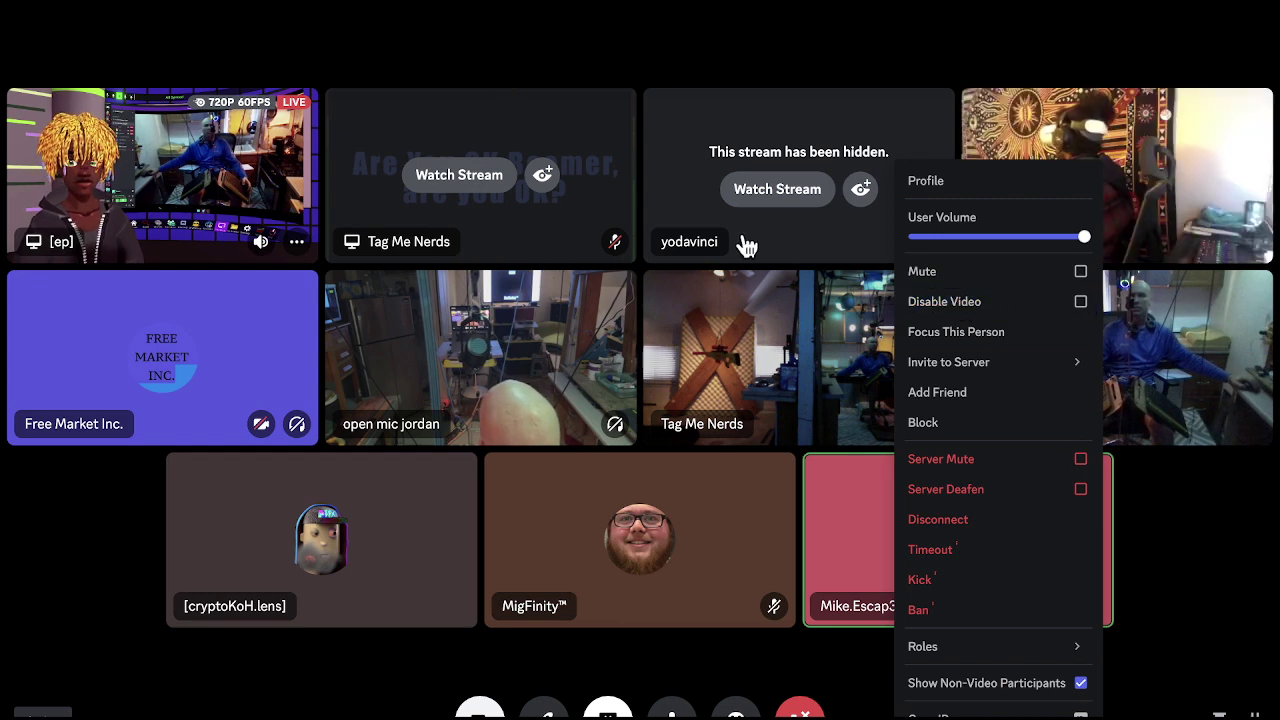
Hide non-video participants and your own camera from the call grid.
click(1000, 683)
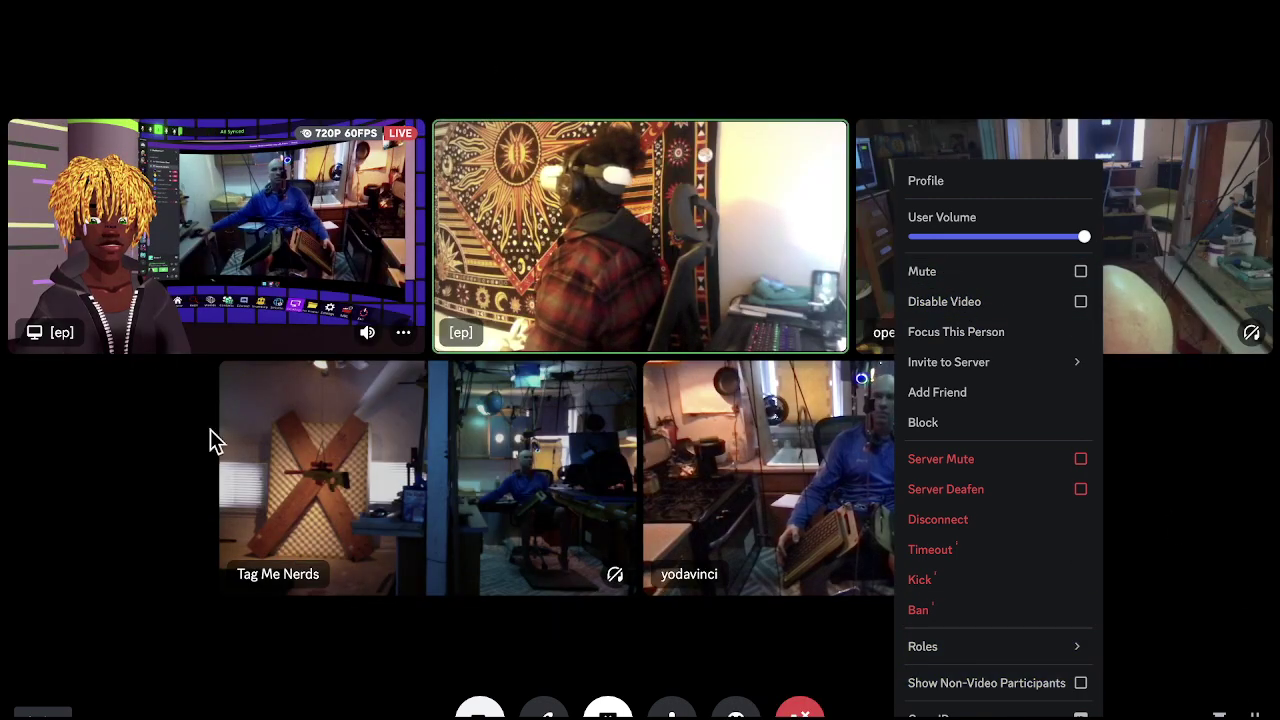
click(148, 431)
right_click(858, 493)
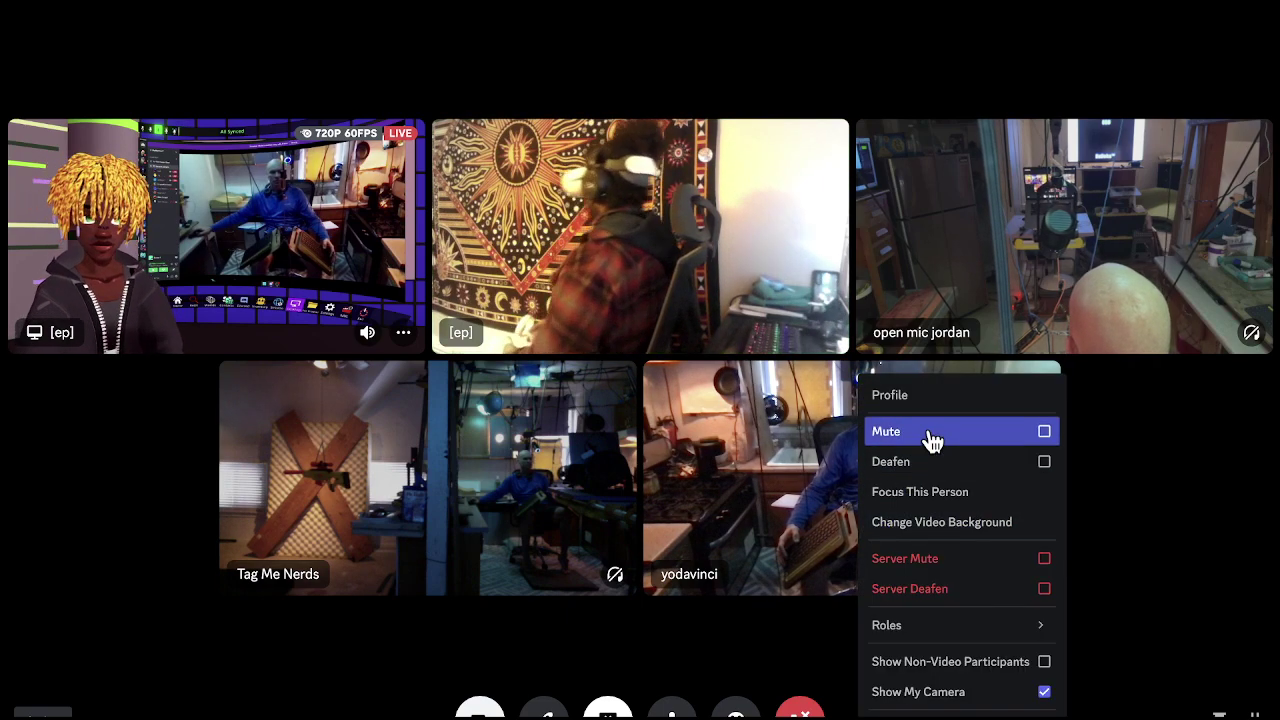
click(960, 691)
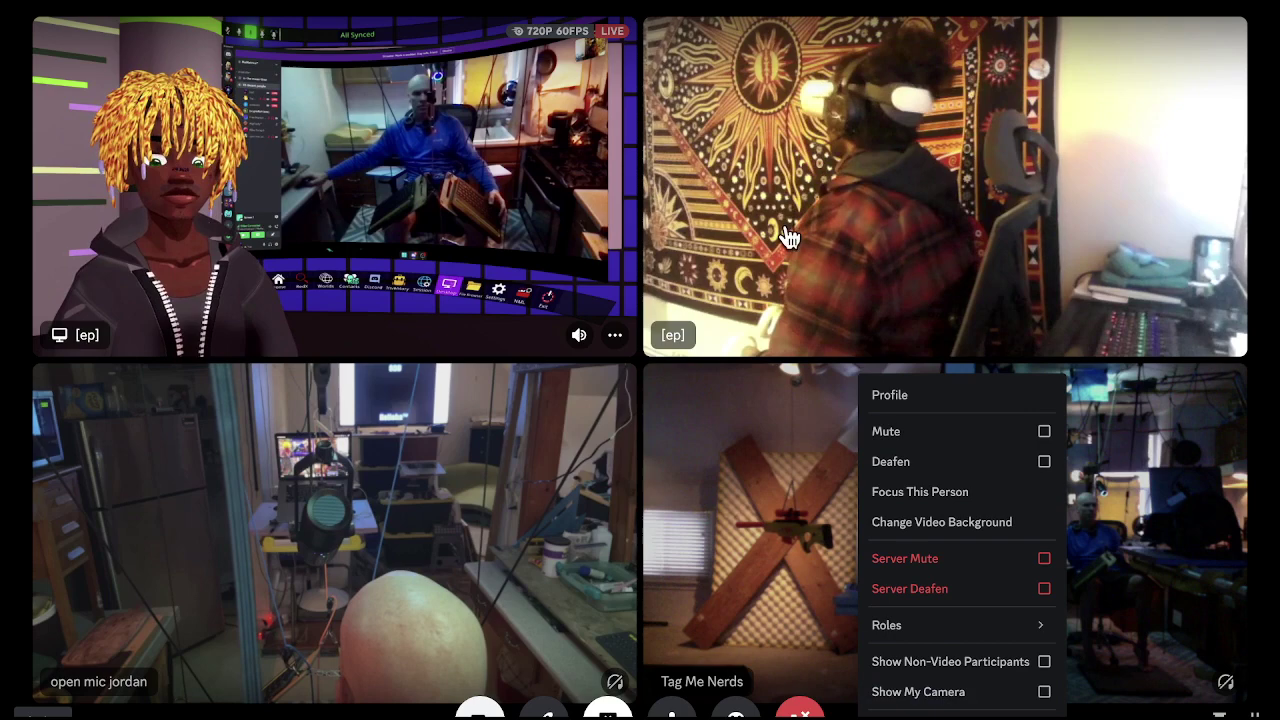
key(Escape)
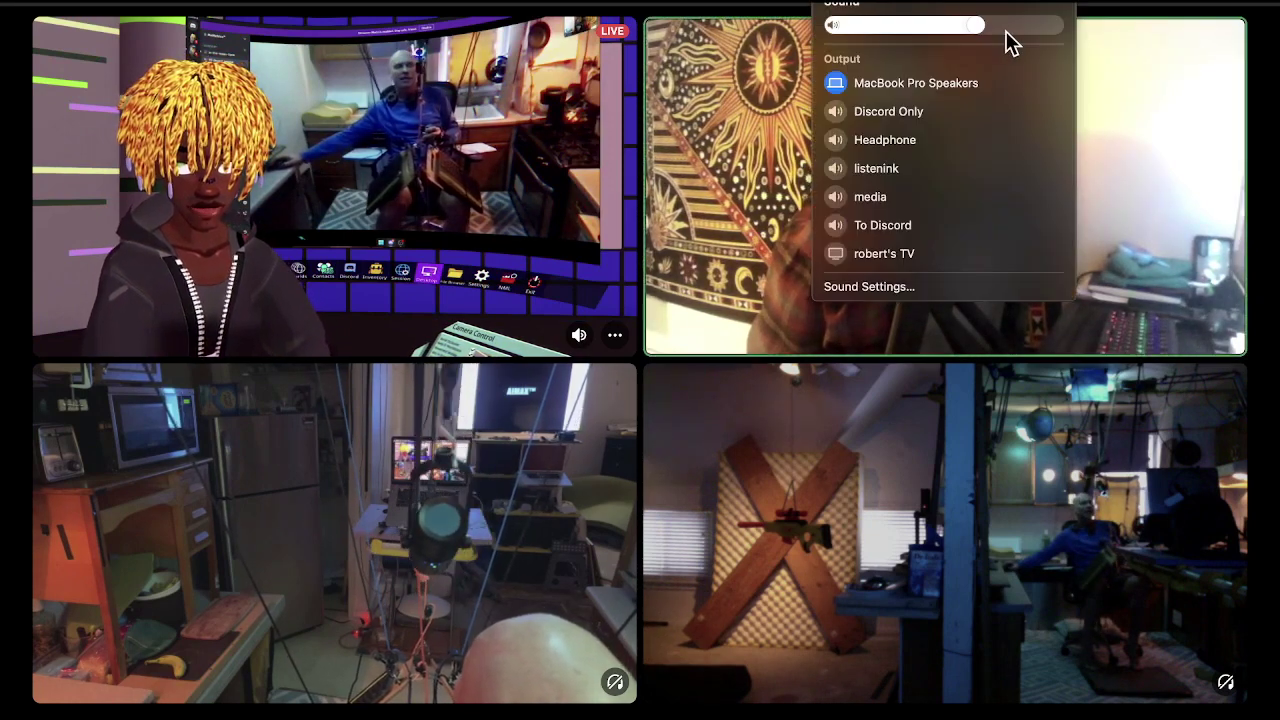
Nudge the menu-bar volume slider slightly to the right.
drag(977, 26, 1012, 26)
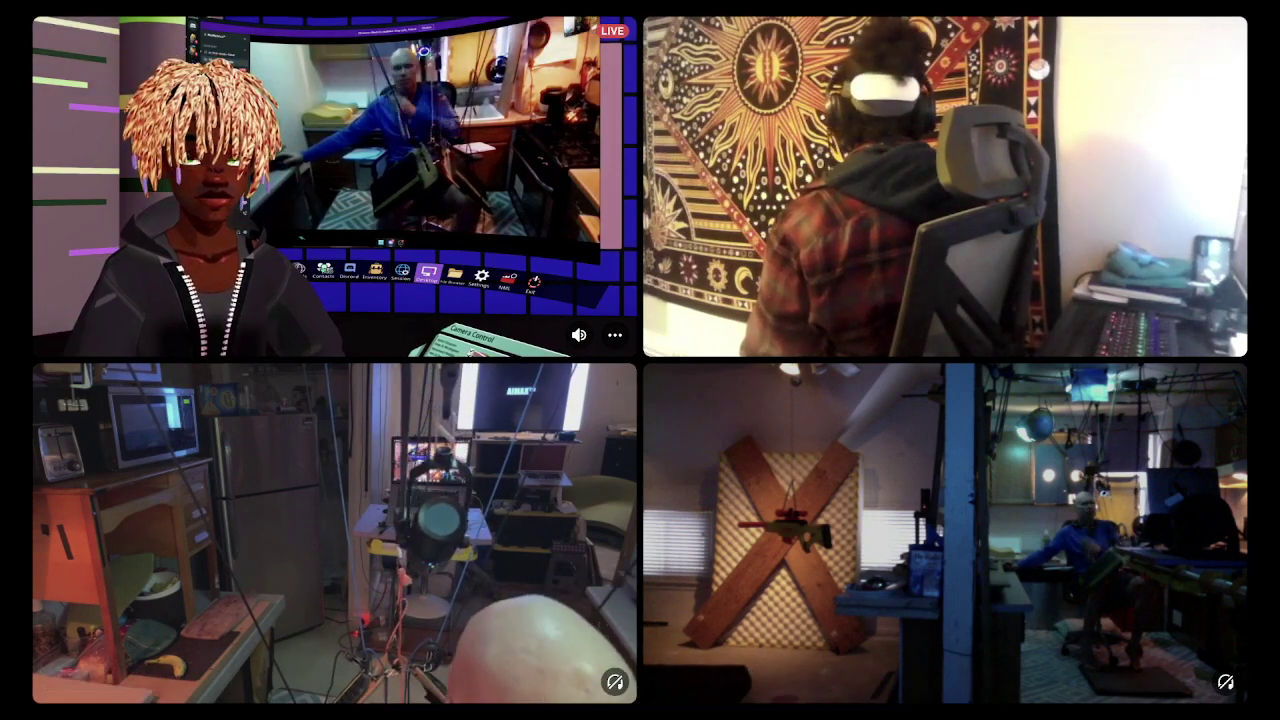
mouse_move(528, 428)
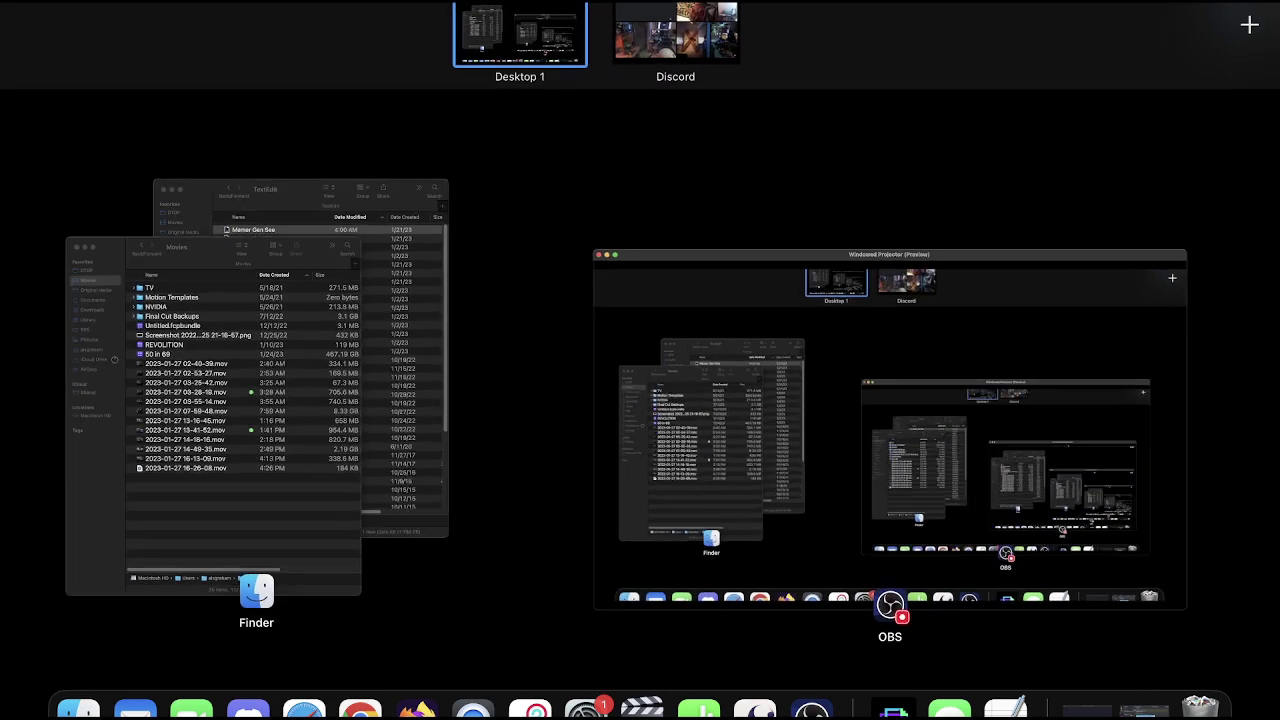
View the Discord call space, then return to the Mission Control overview.
click(630, 30)
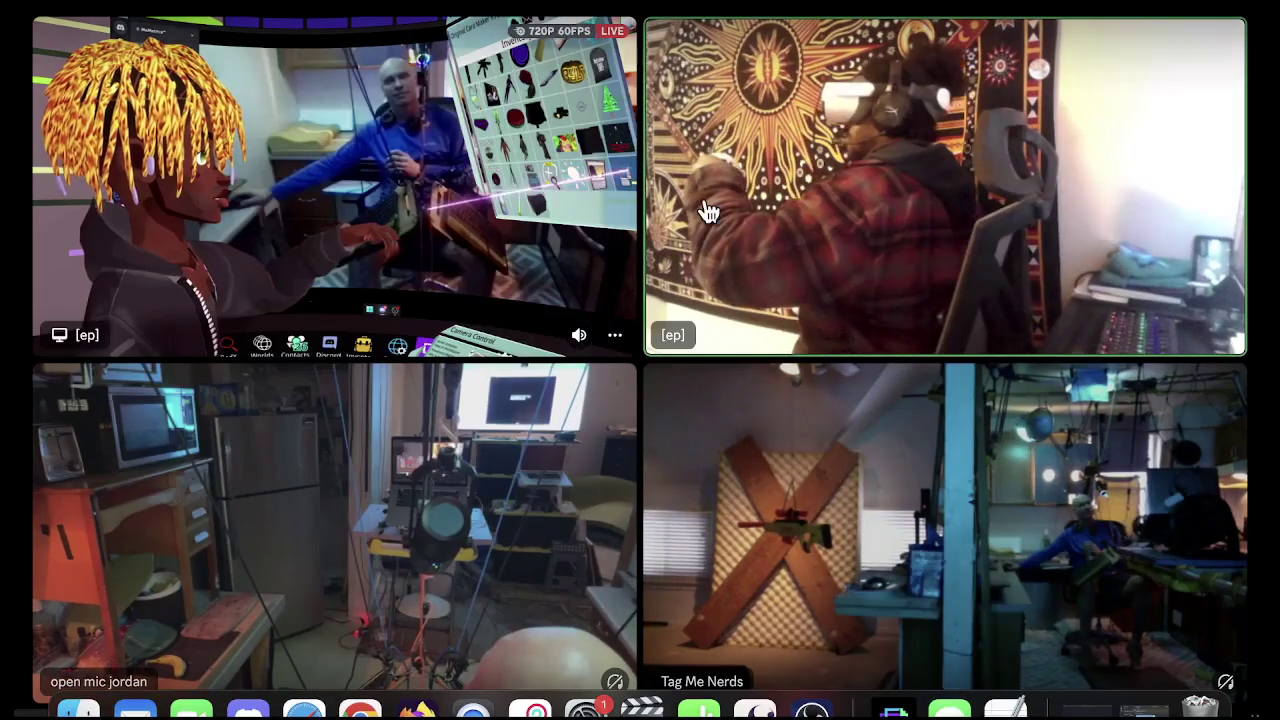
key(ctrl+Up)
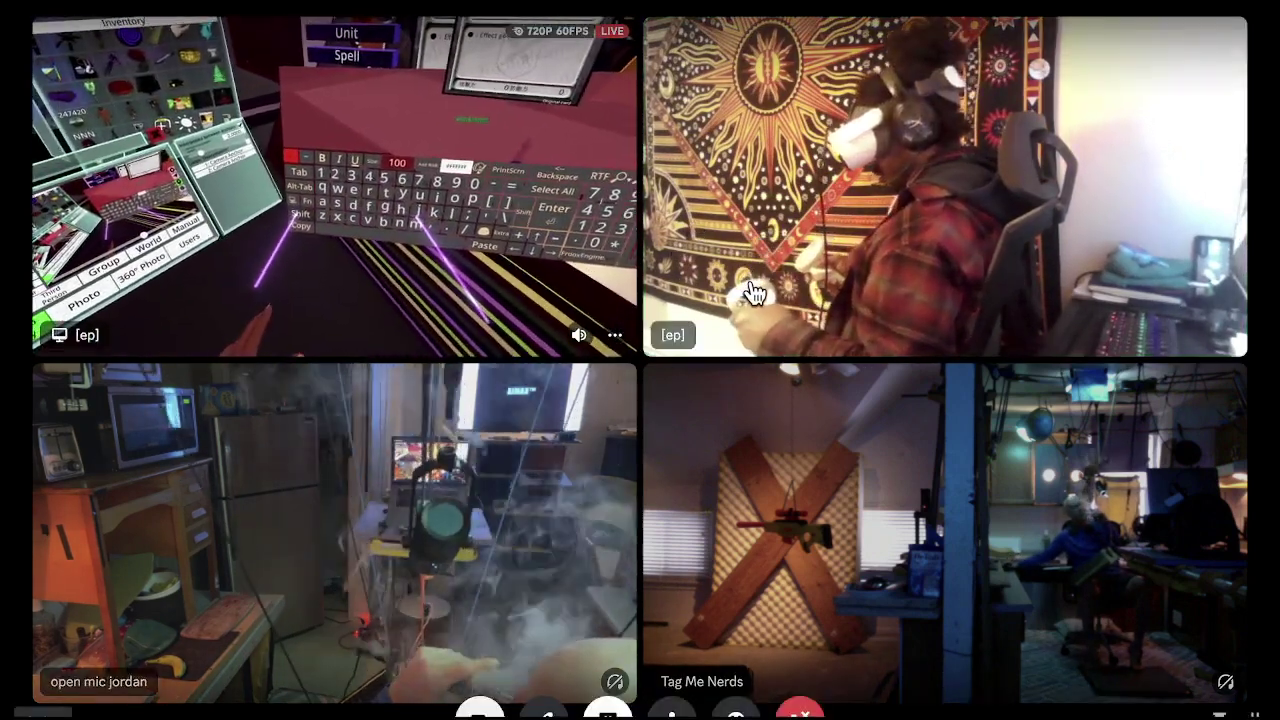
key(ctrl+Up)
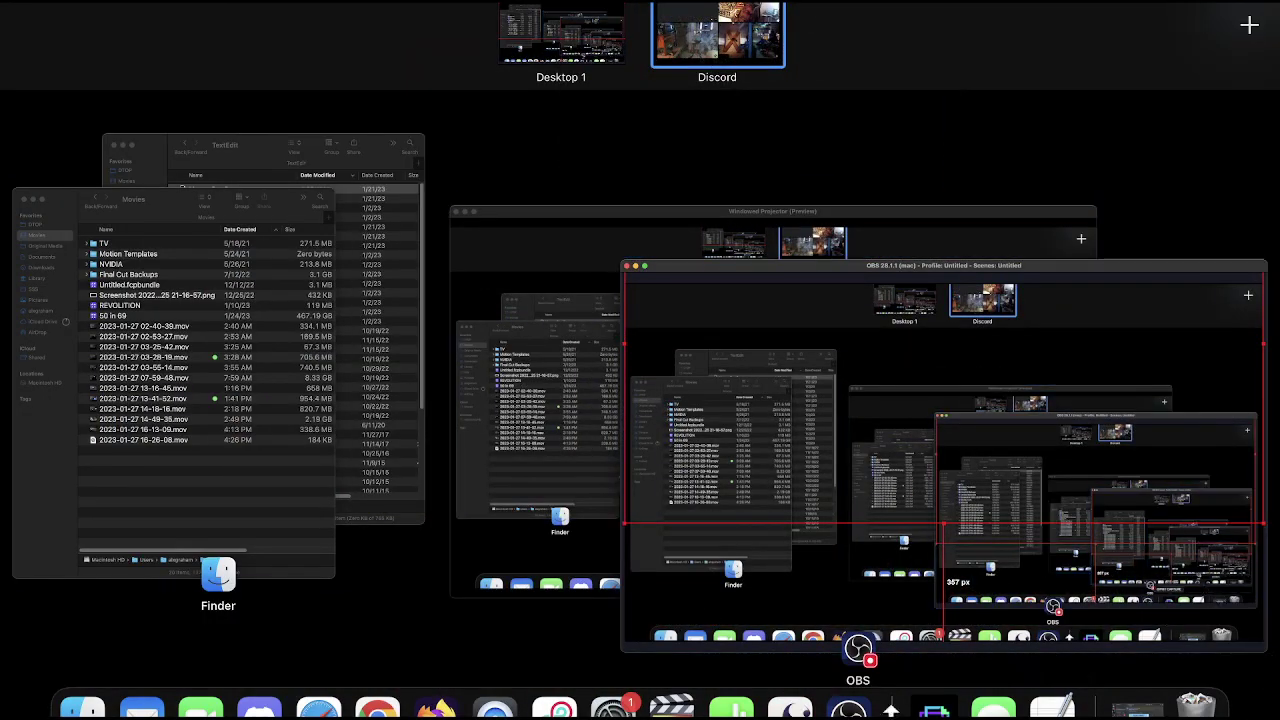
Toggle the OBS preview off and back on, and show the Sources dock.
click(848, 648)
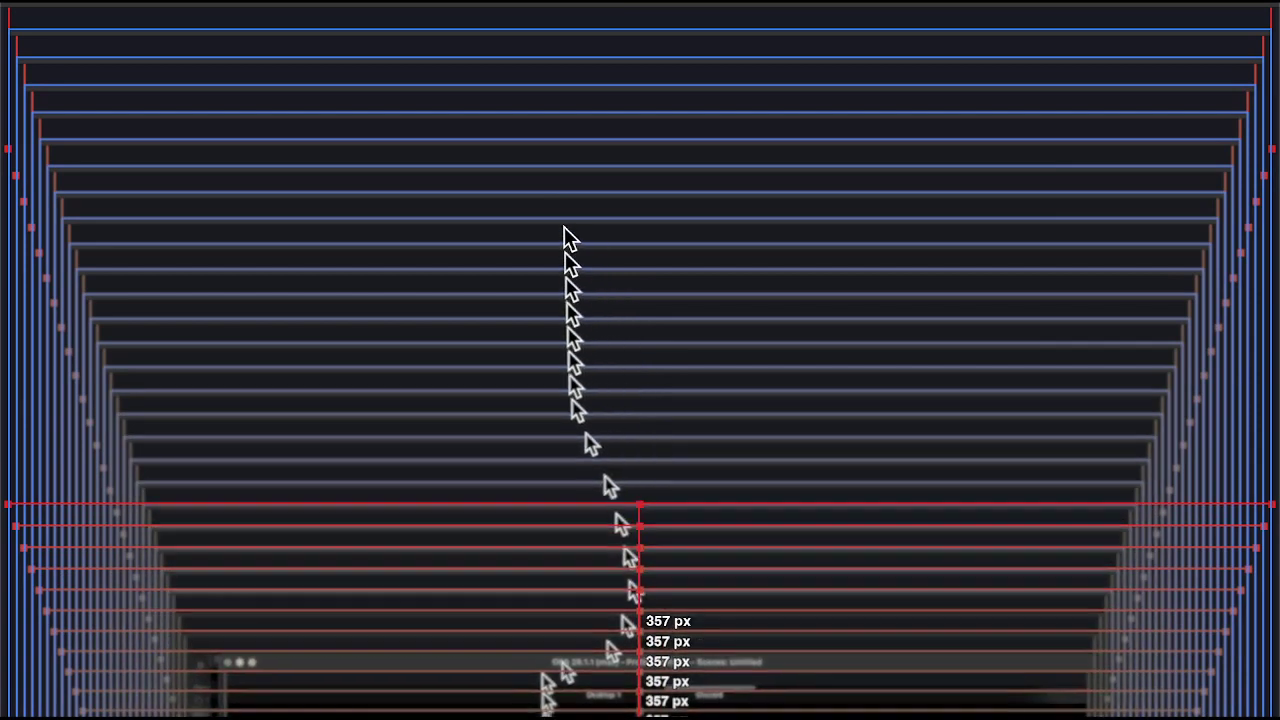
right_click(570, 237)
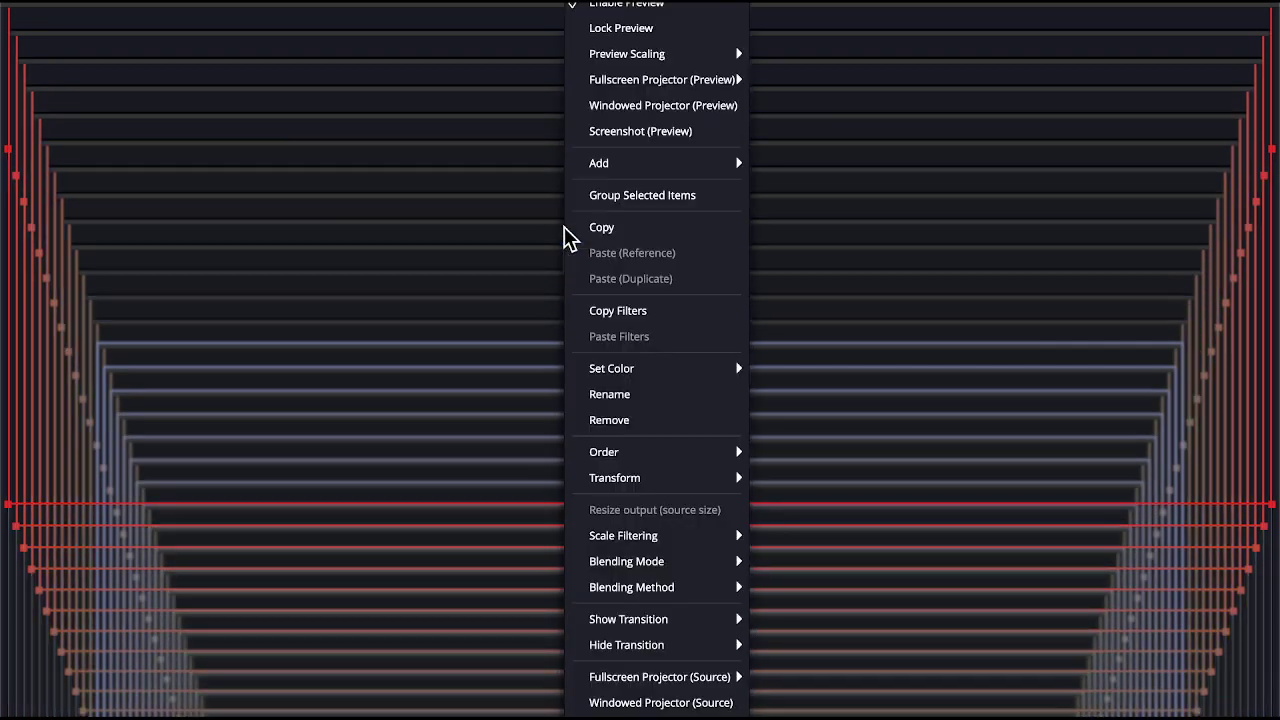
click(634, 8)
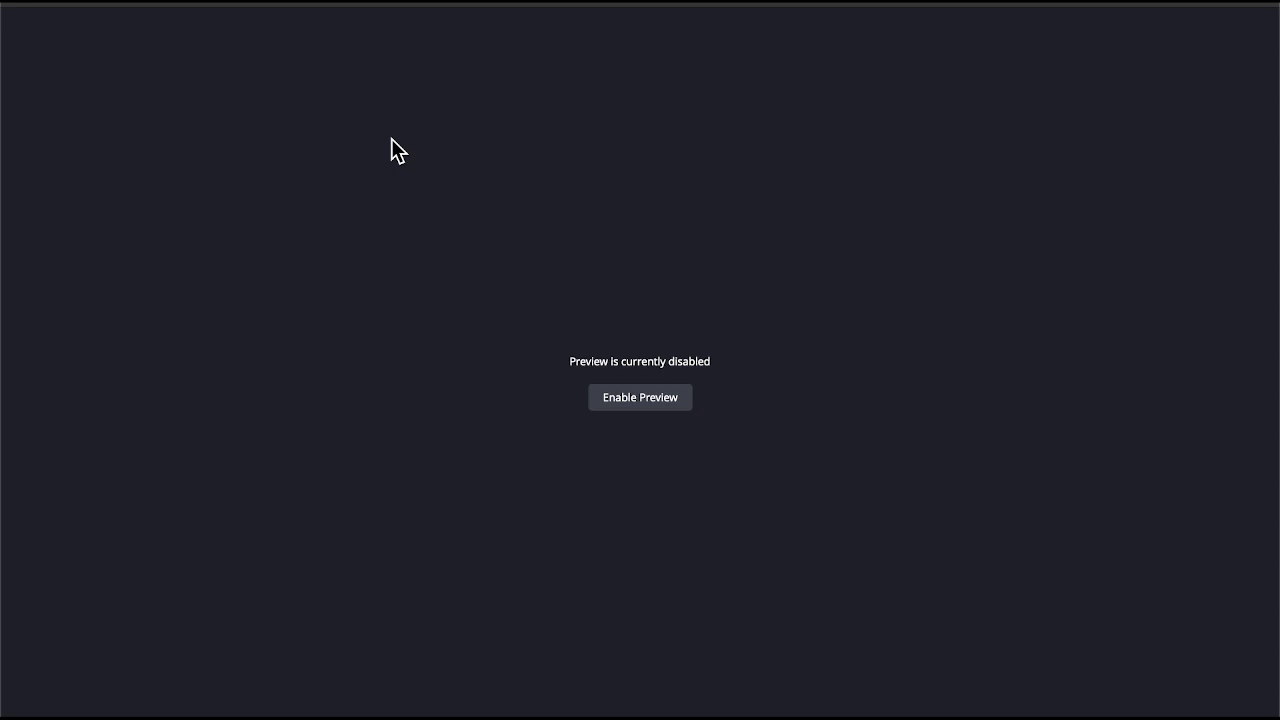
click(631, 393)
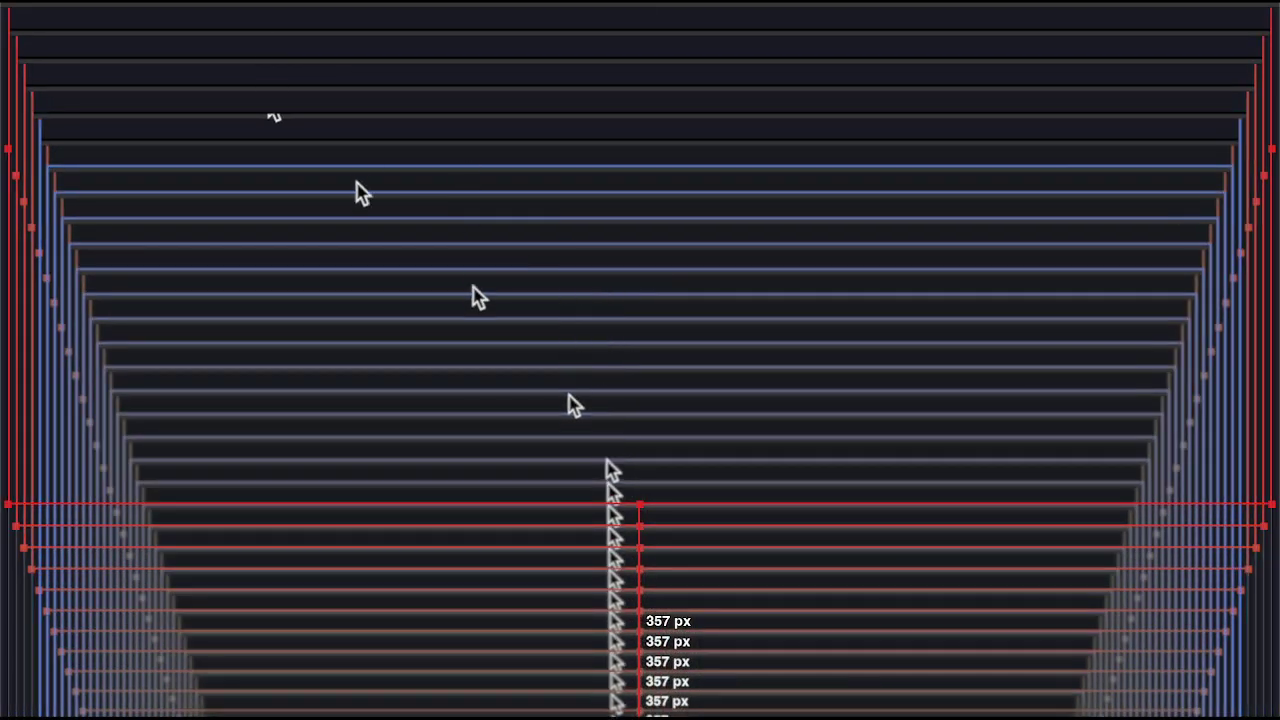
click(274, 10)
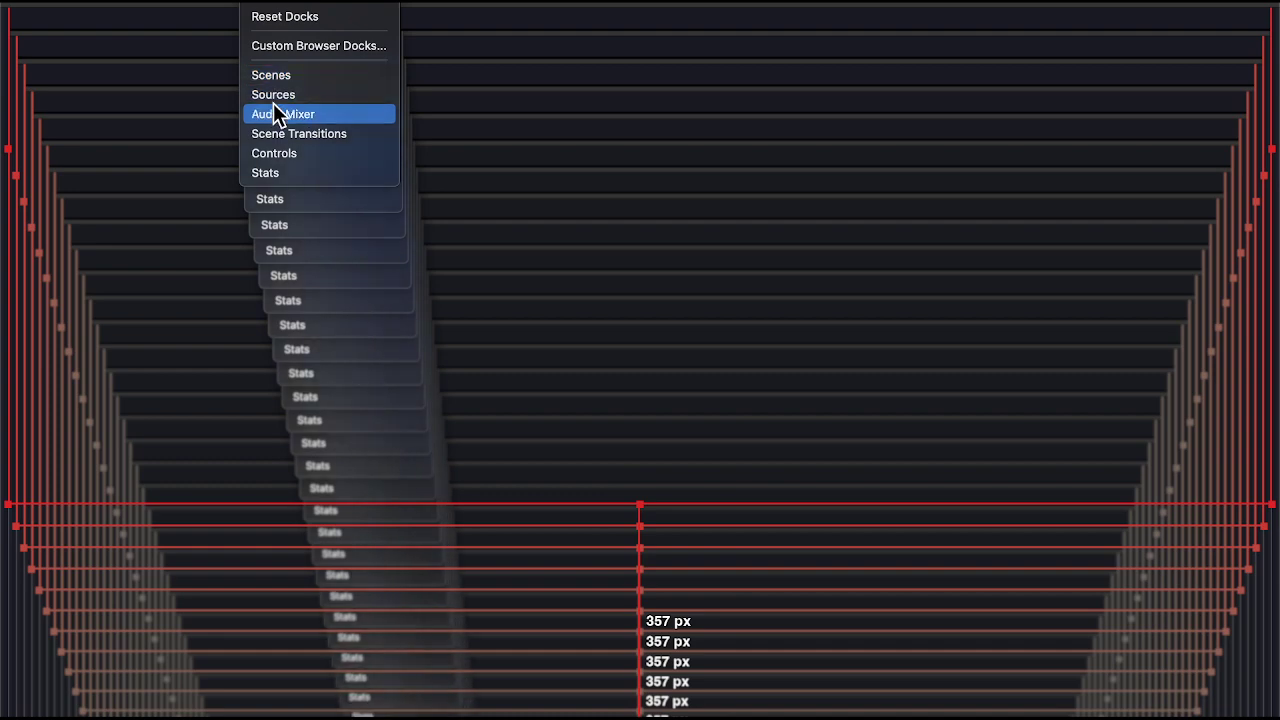
click(296, 93)
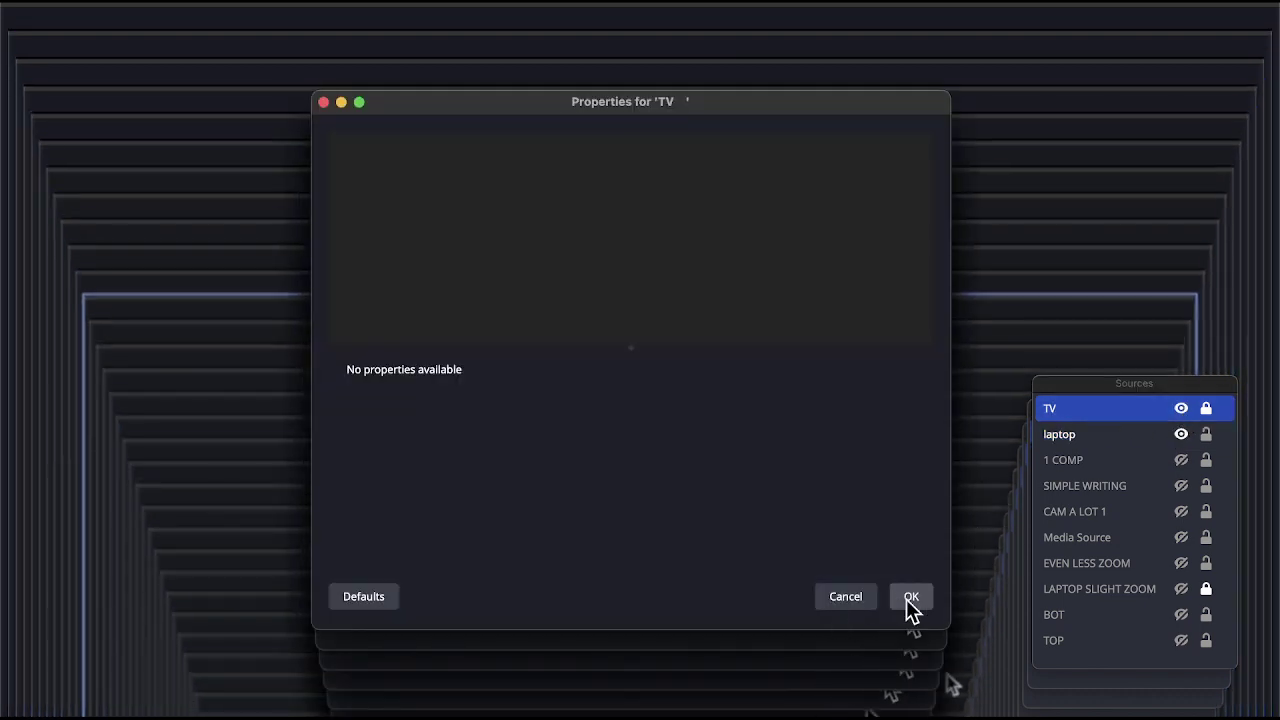
Close TV properties and create a new Display Capture source in the scene.
click(912, 598)
right_click(1063, 460)
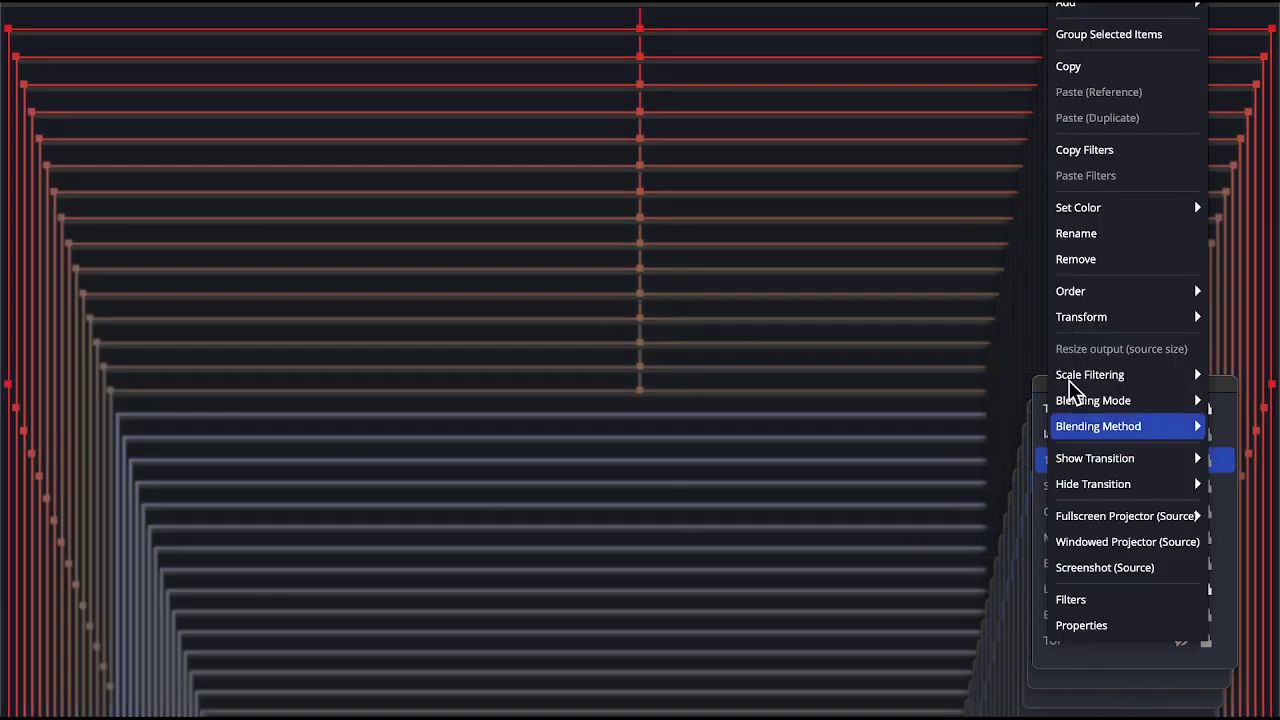
mouse_move(1128, 6)
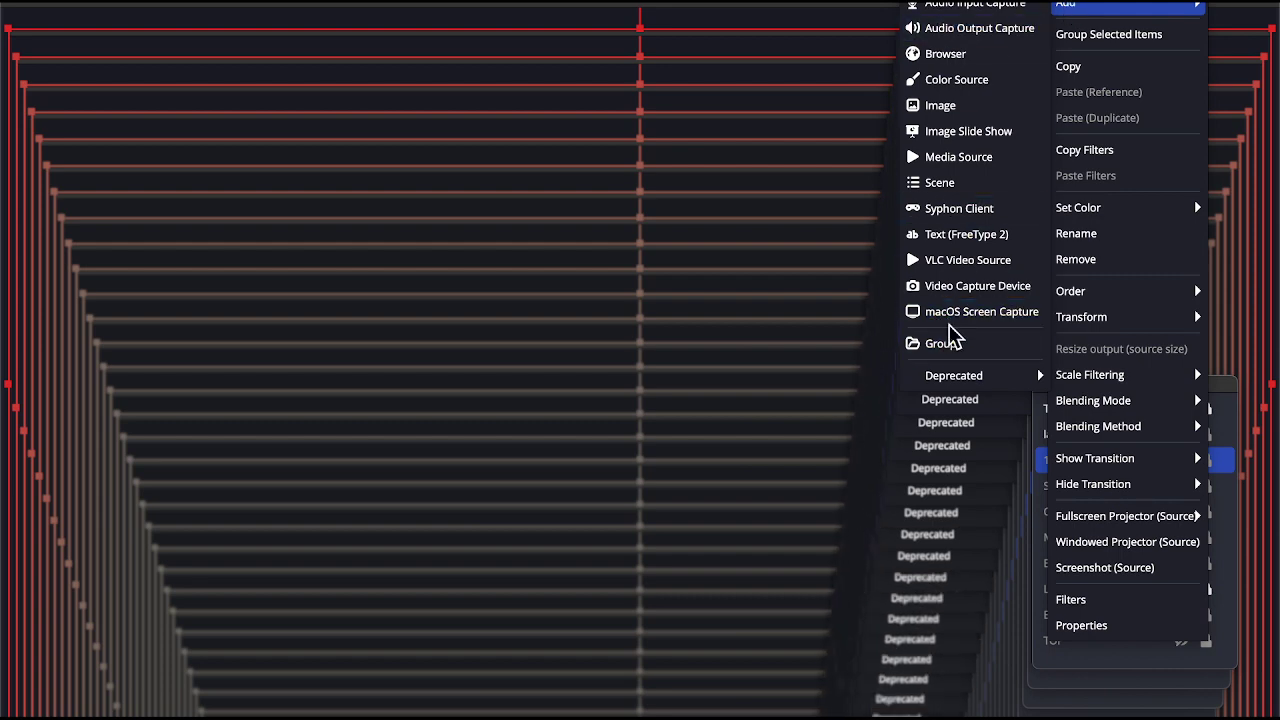
mouse_move(966, 375)
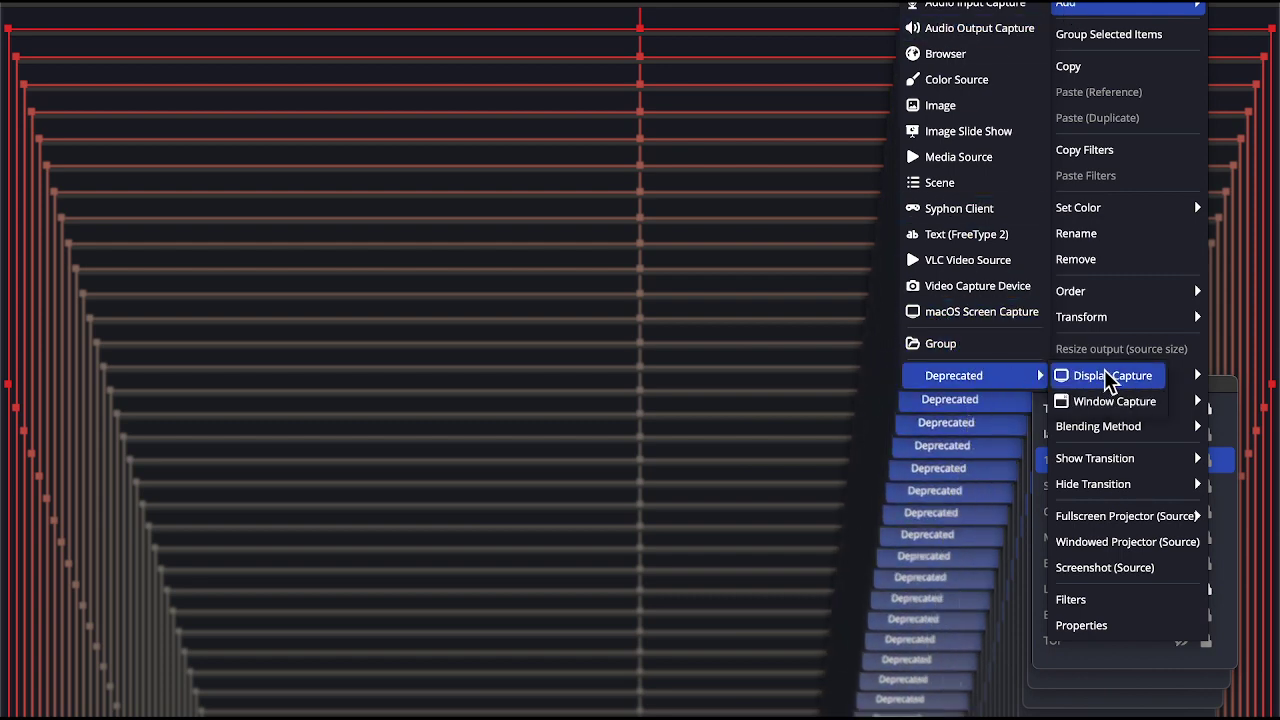
click(1110, 376)
click(757, 476)
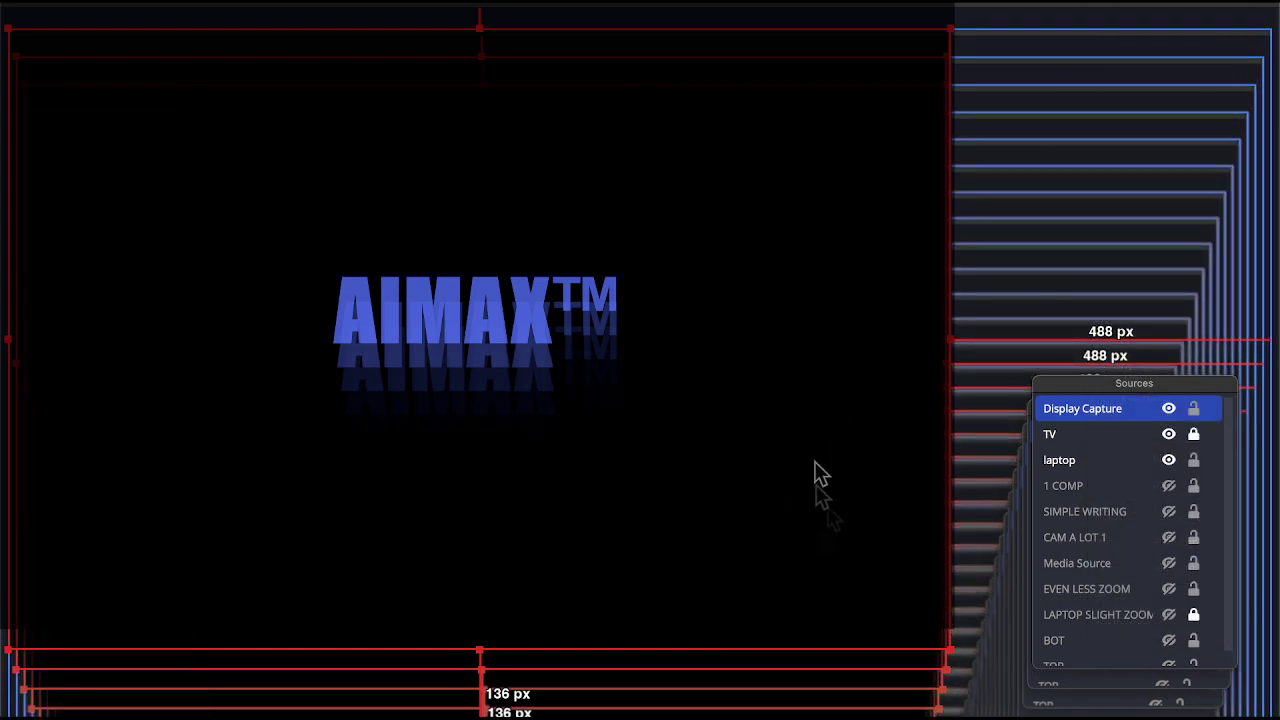
Remove the TV source, leaving Display Capture above laptop, and open Mission Control.
right_click(812, 483)
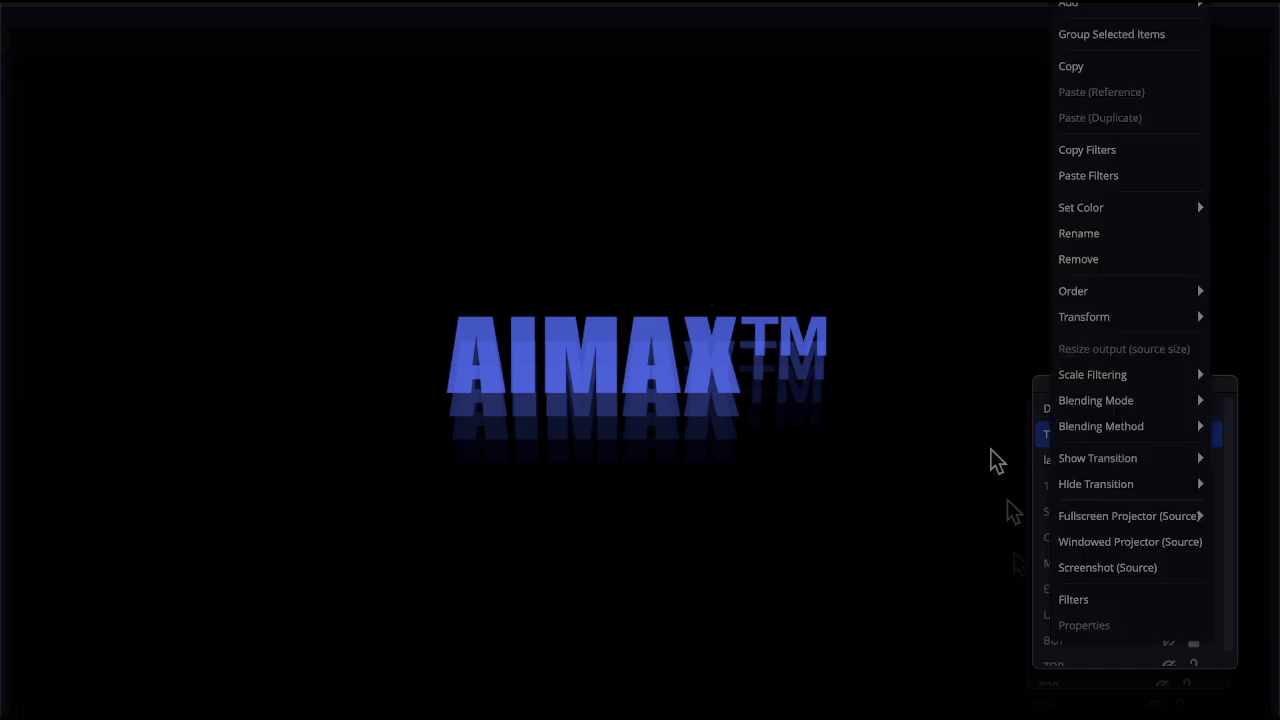
click(994, 463)
right_click(1052, 440)
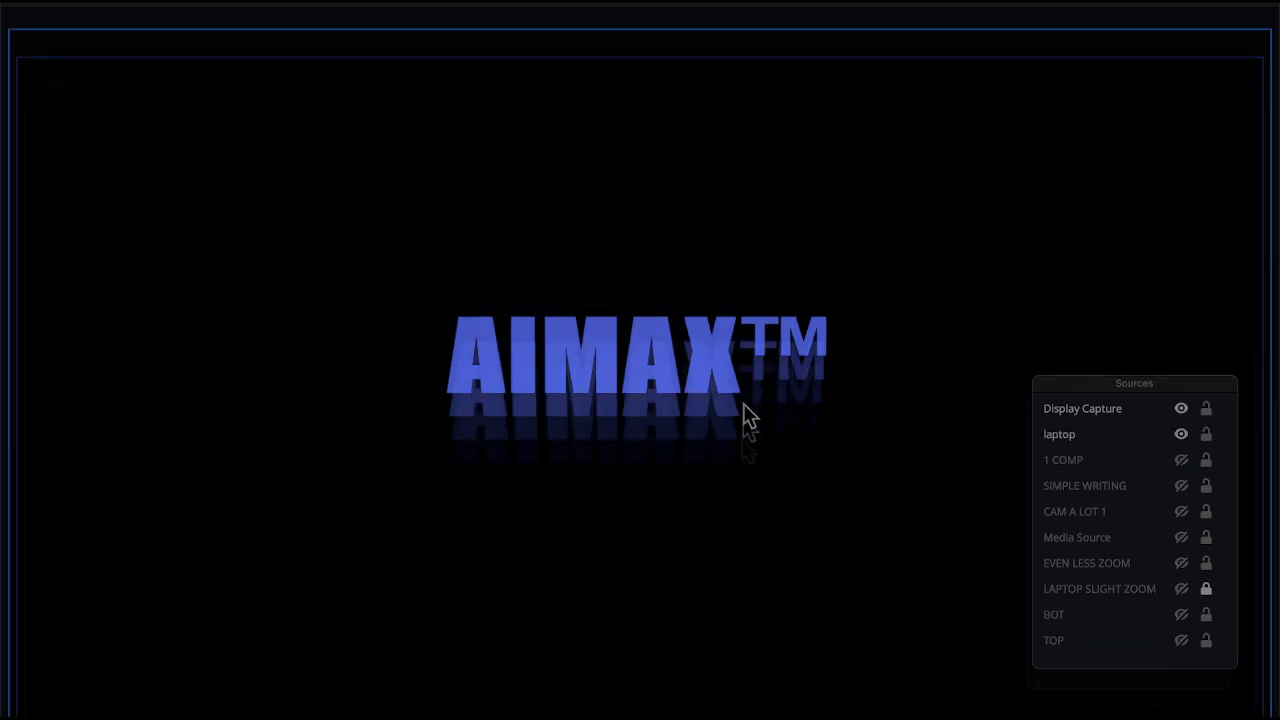
key(ctrl+Up)
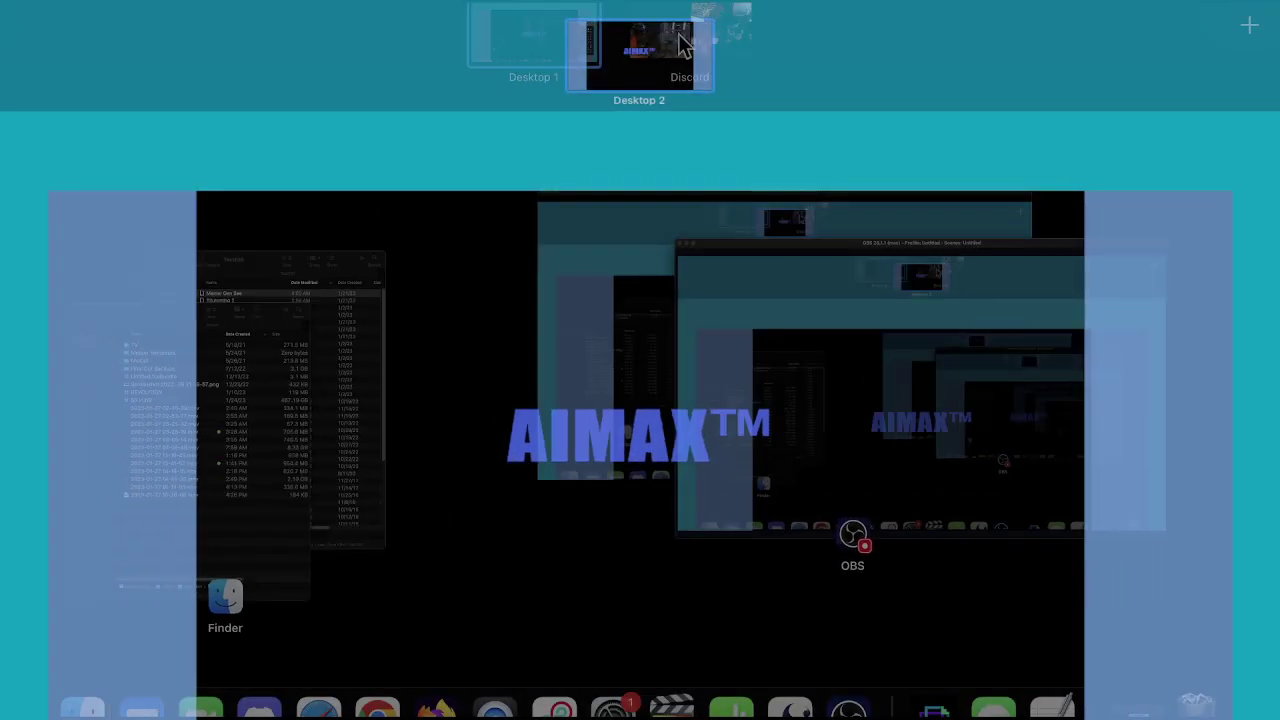
Disable the bottom-left participant's video and show your own screen share in the grid.
click(650, 40)
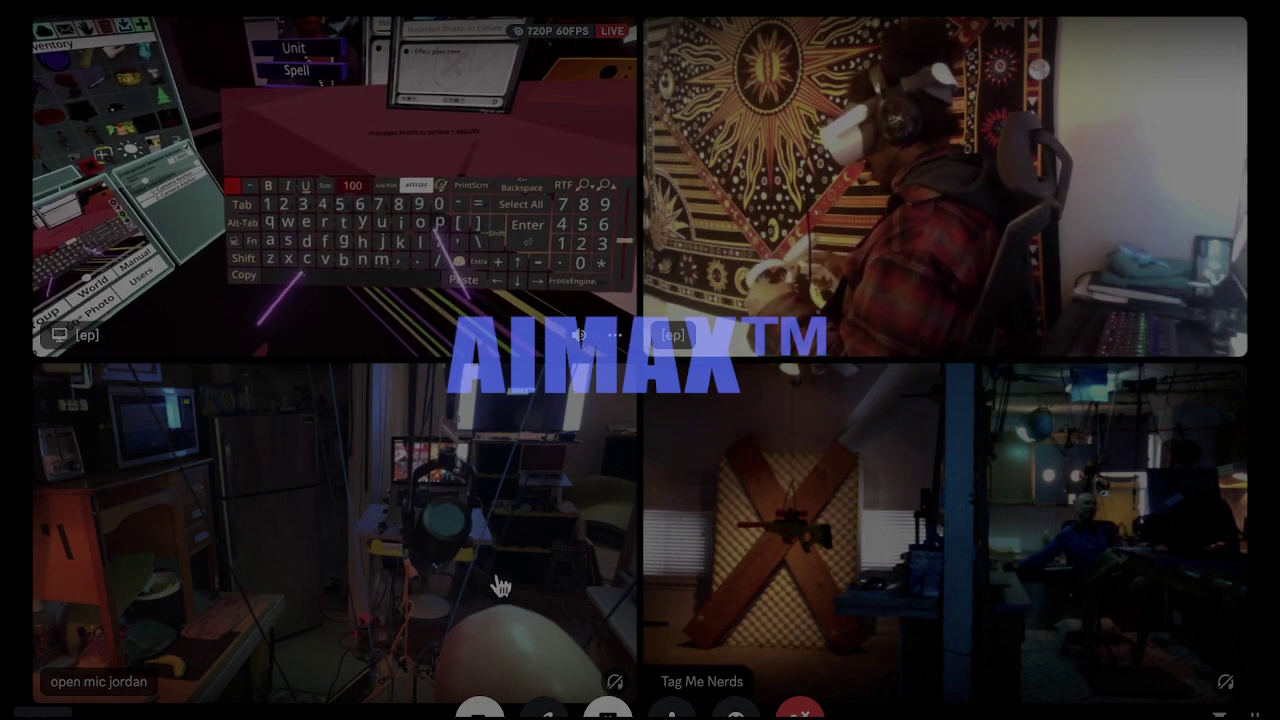
right_click(513, 585)
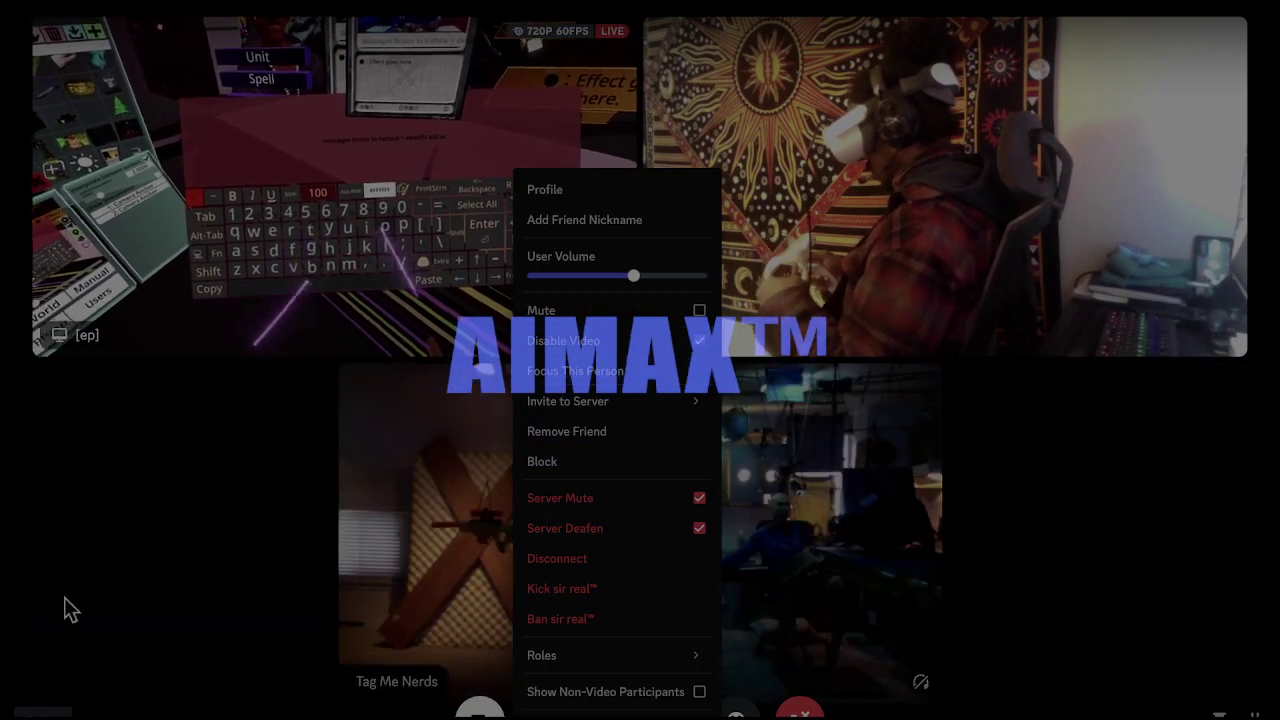
click(70, 608)
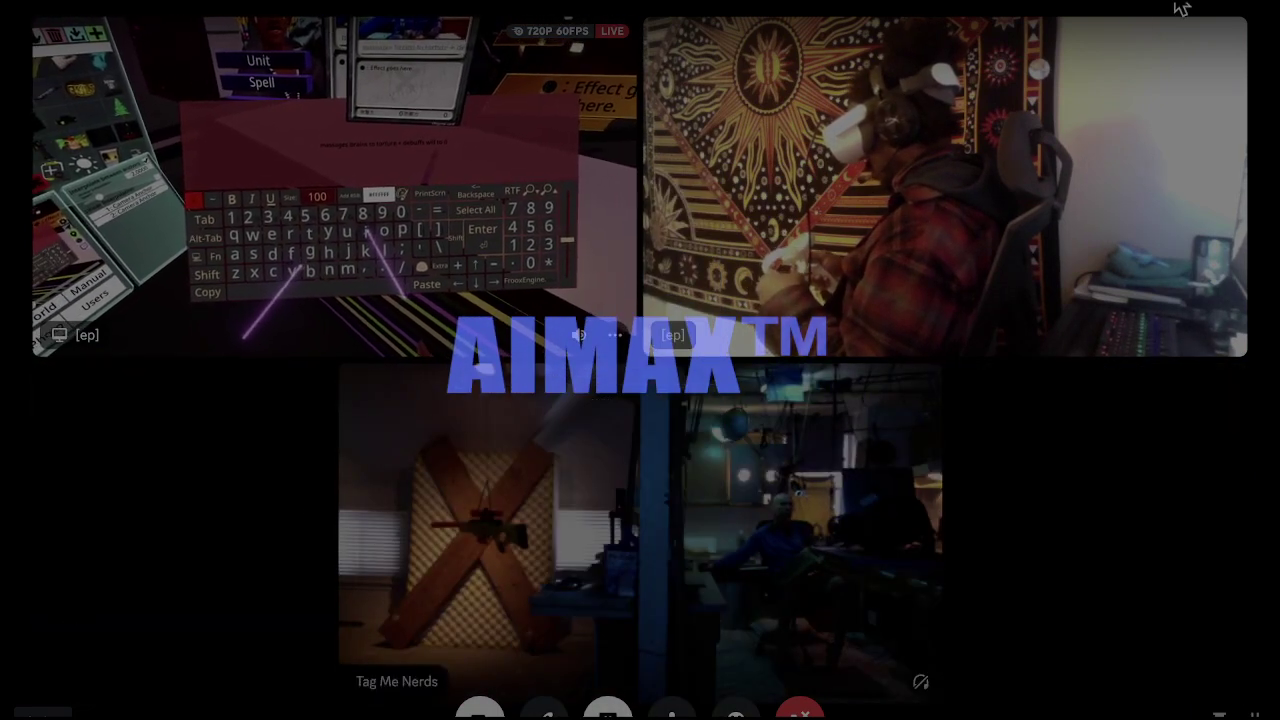
click(1204, 13)
click(1135, 81)
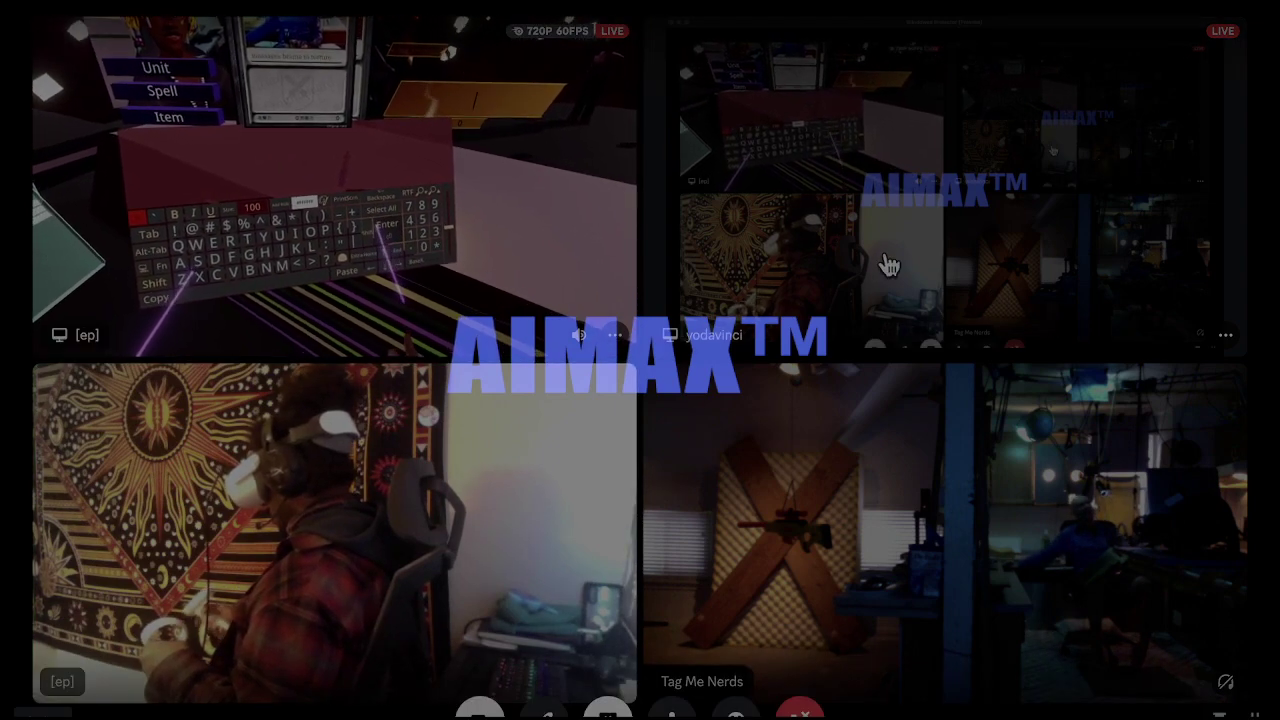
Rename the Display Capture source in OBS to 'TV'.
key(super+Tab)
key(super+Tab)
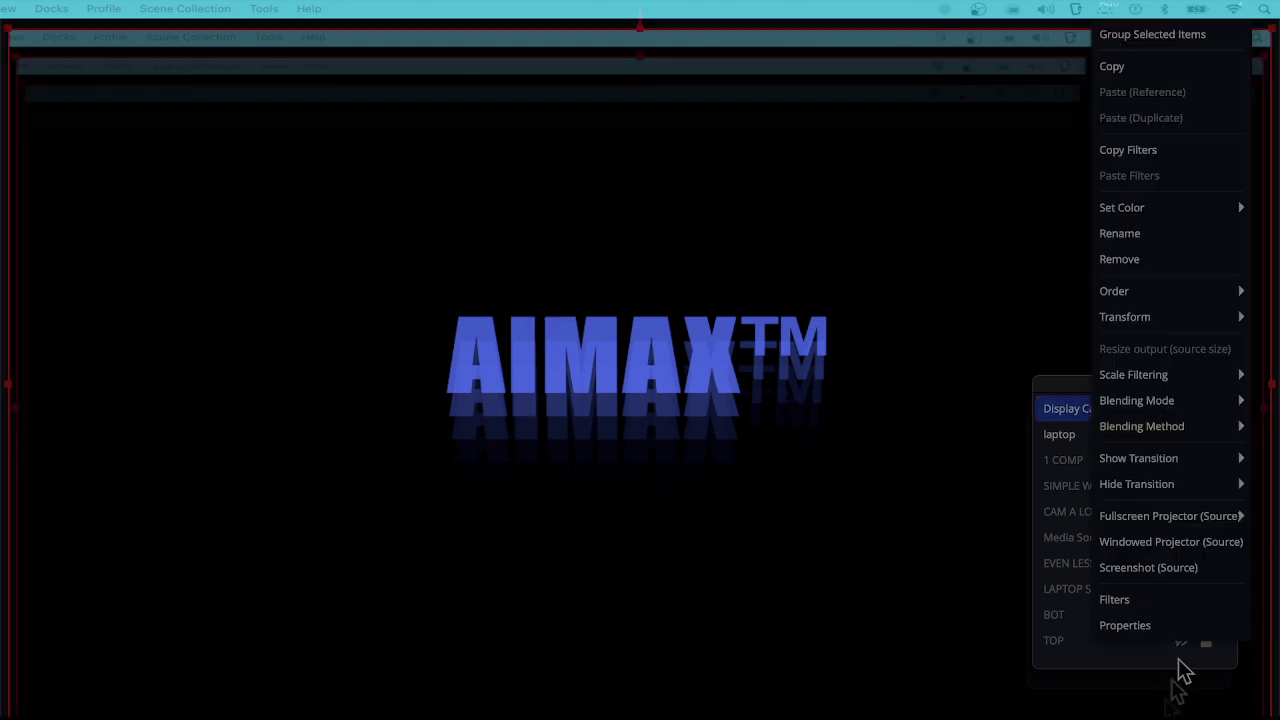
click(1131, 240)
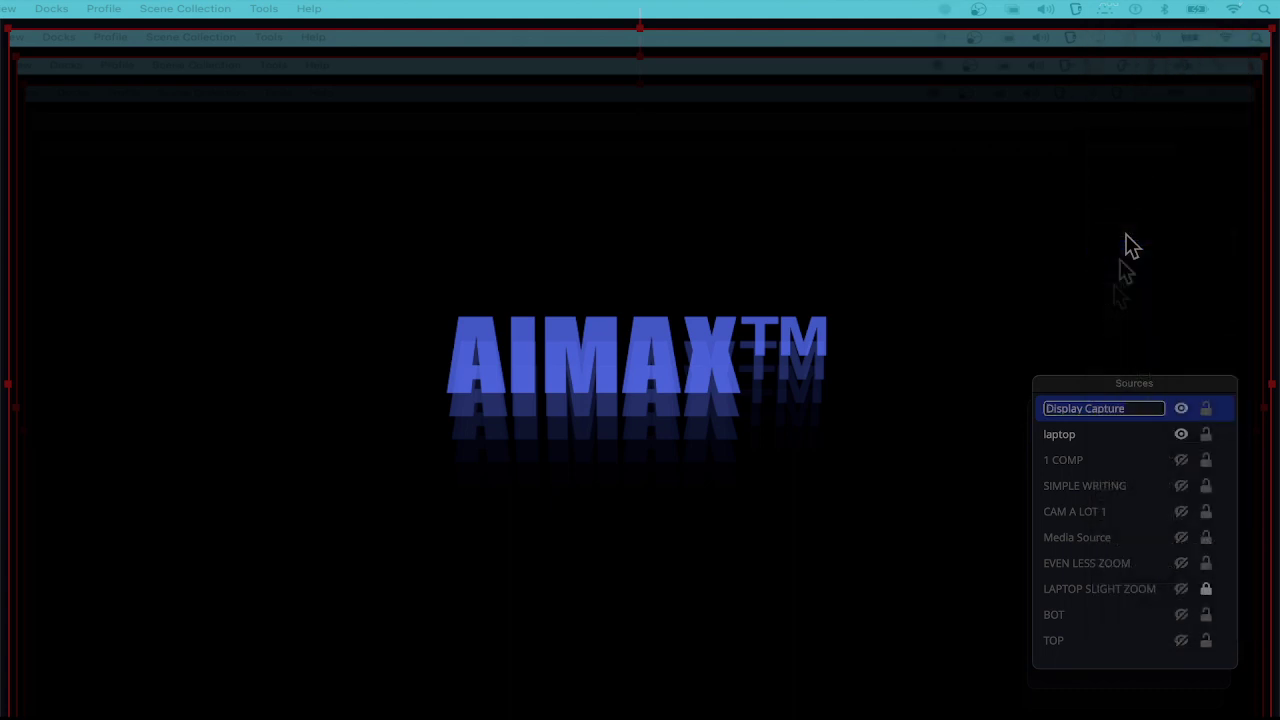
text(TV)
key(Return)
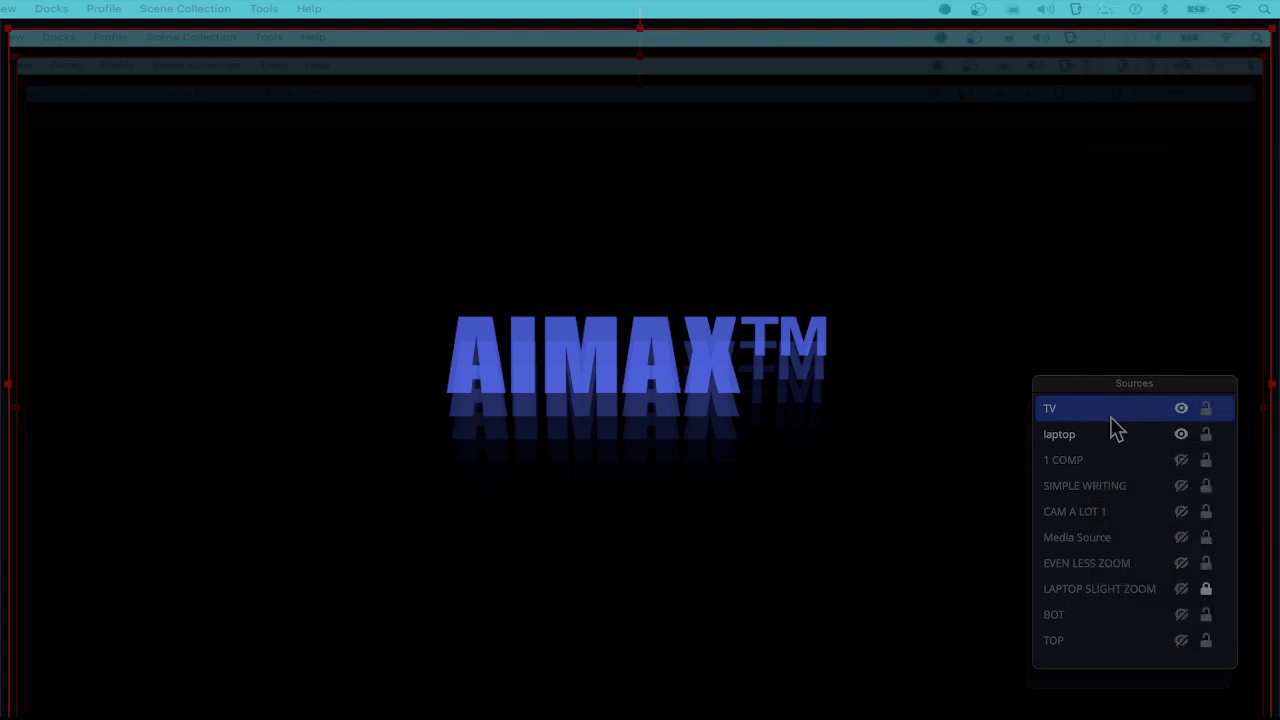
Rename the laptop source to 'RENAME'.
click(1081, 434)
right_click(1058, 437)
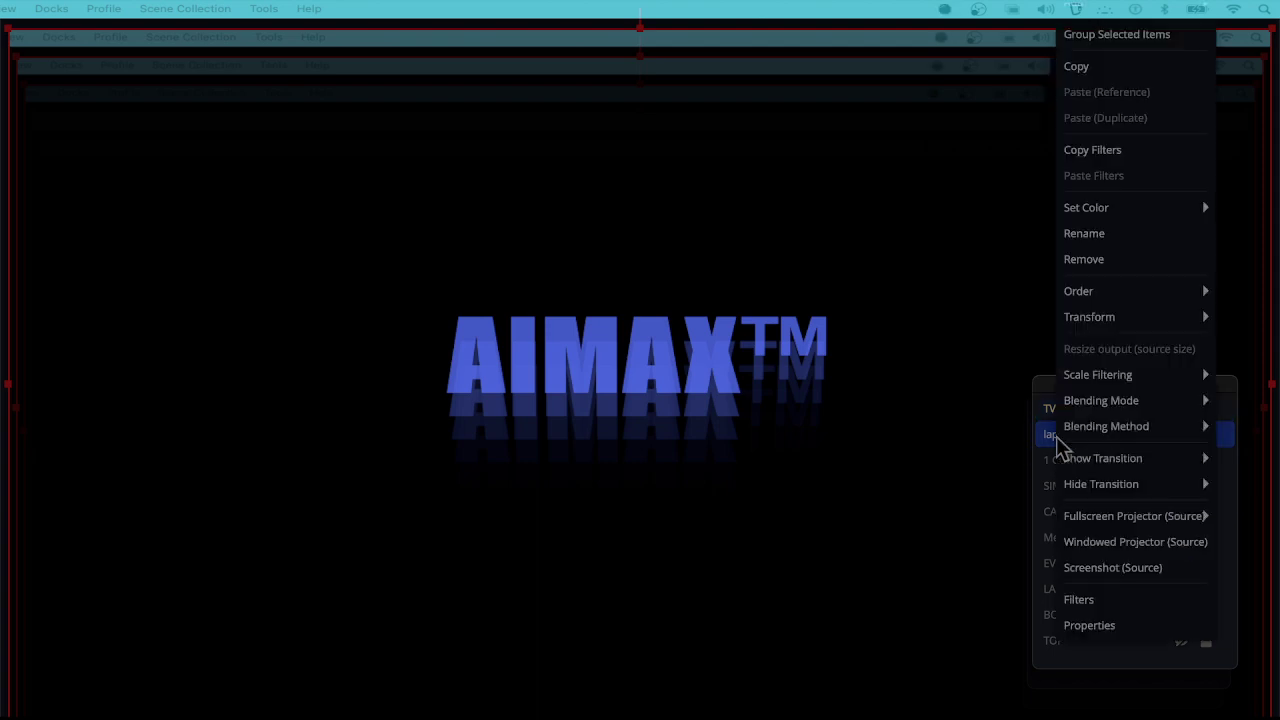
click(1084, 233)
text(RENAME)
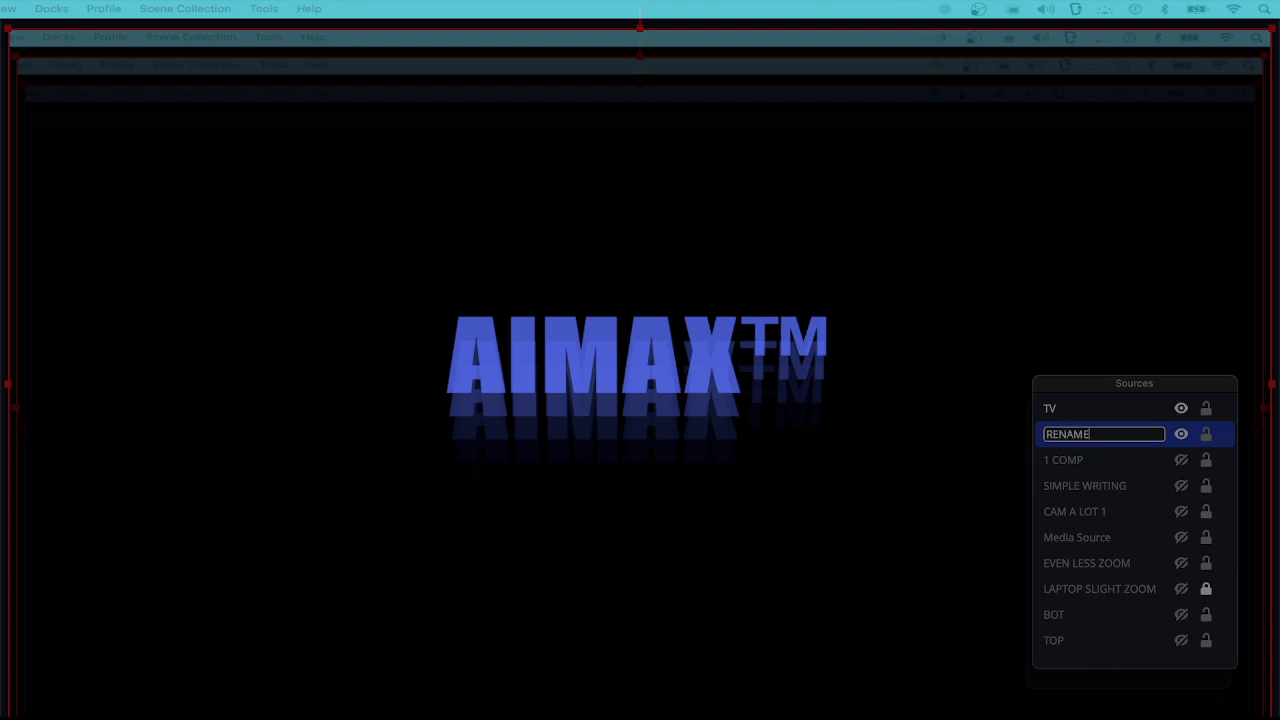
key(Return)
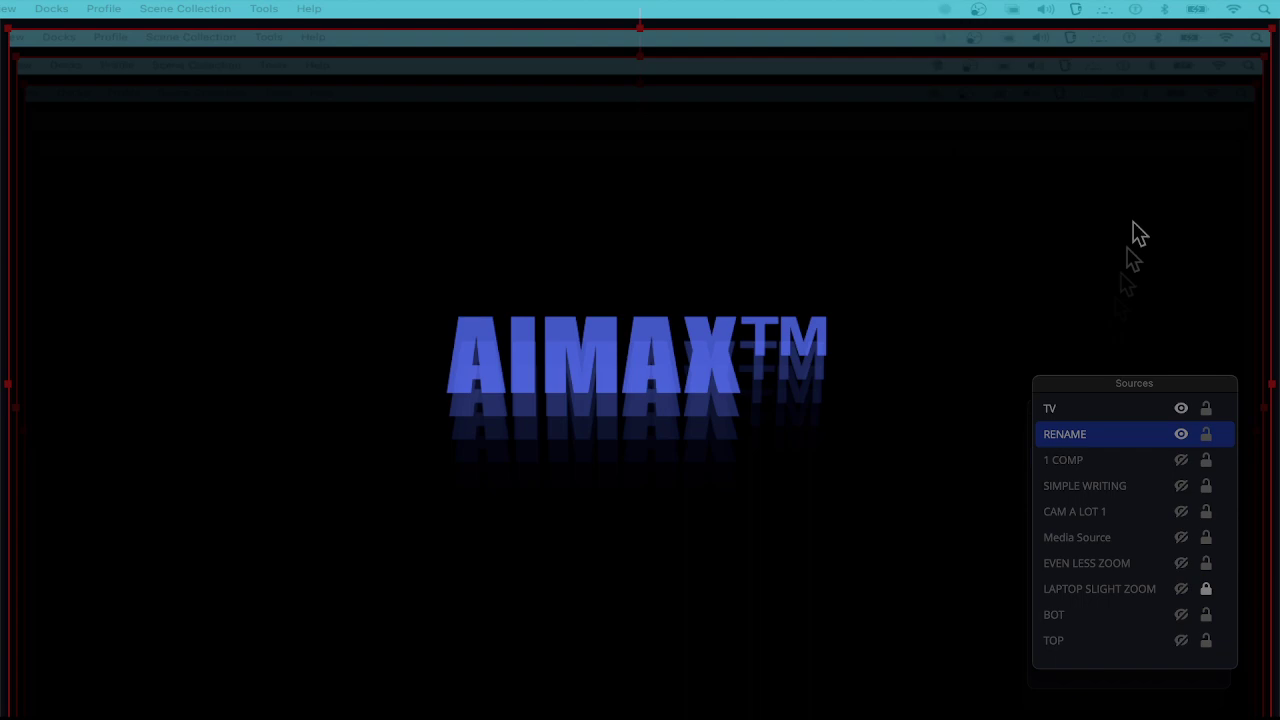
Use the desktop overview to jump to the desktop holding the Discord call.
key(ctrl+Up)
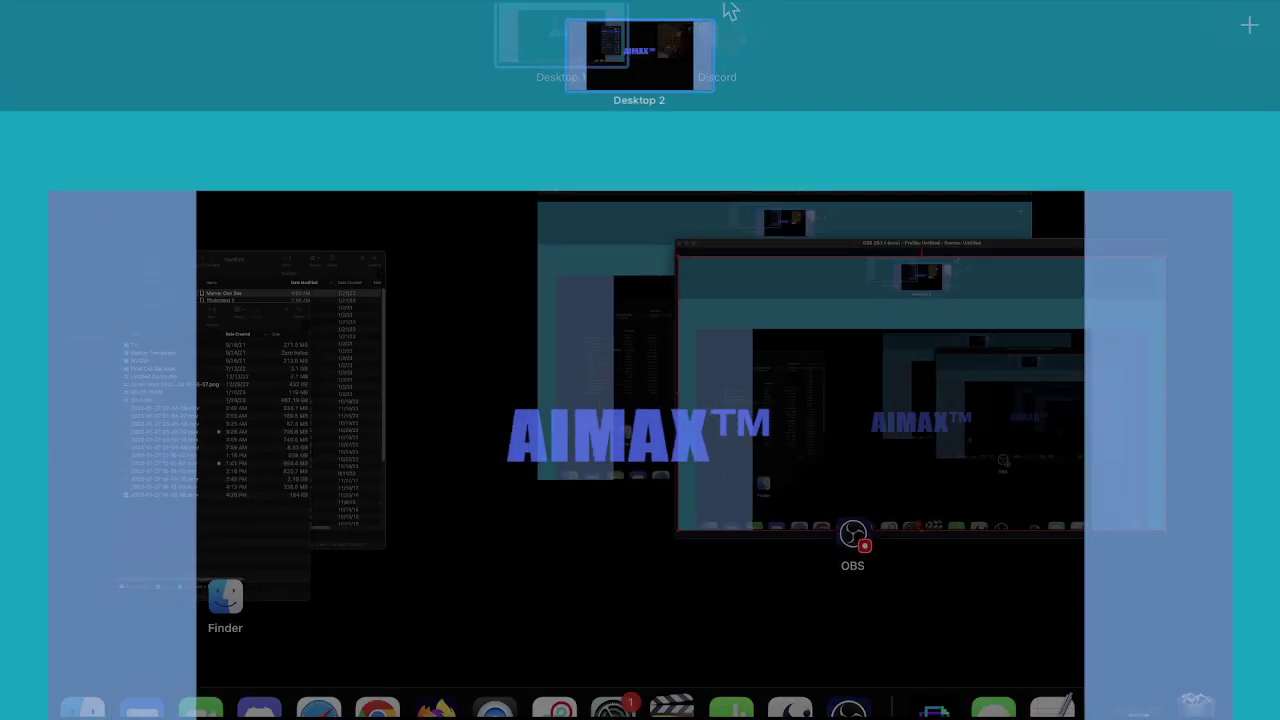
click(720, 45)
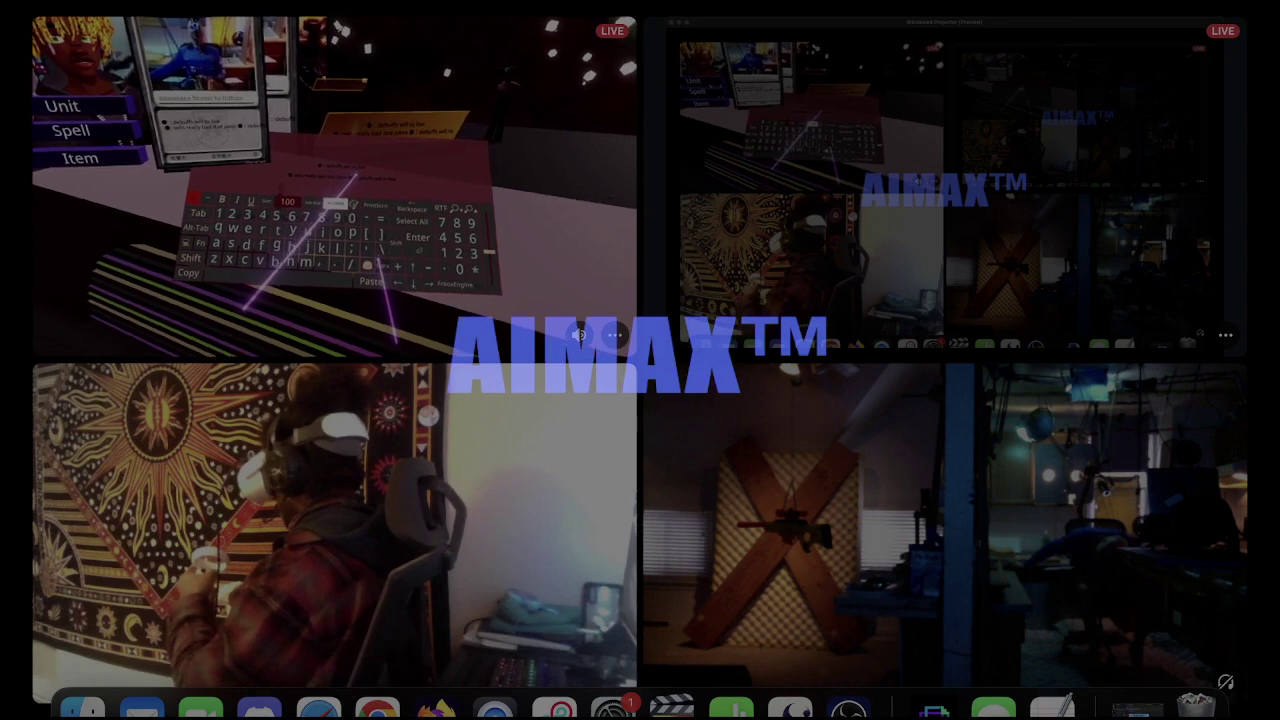
Show the Chrome browser's open windows from the Dock.
click(377, 706)
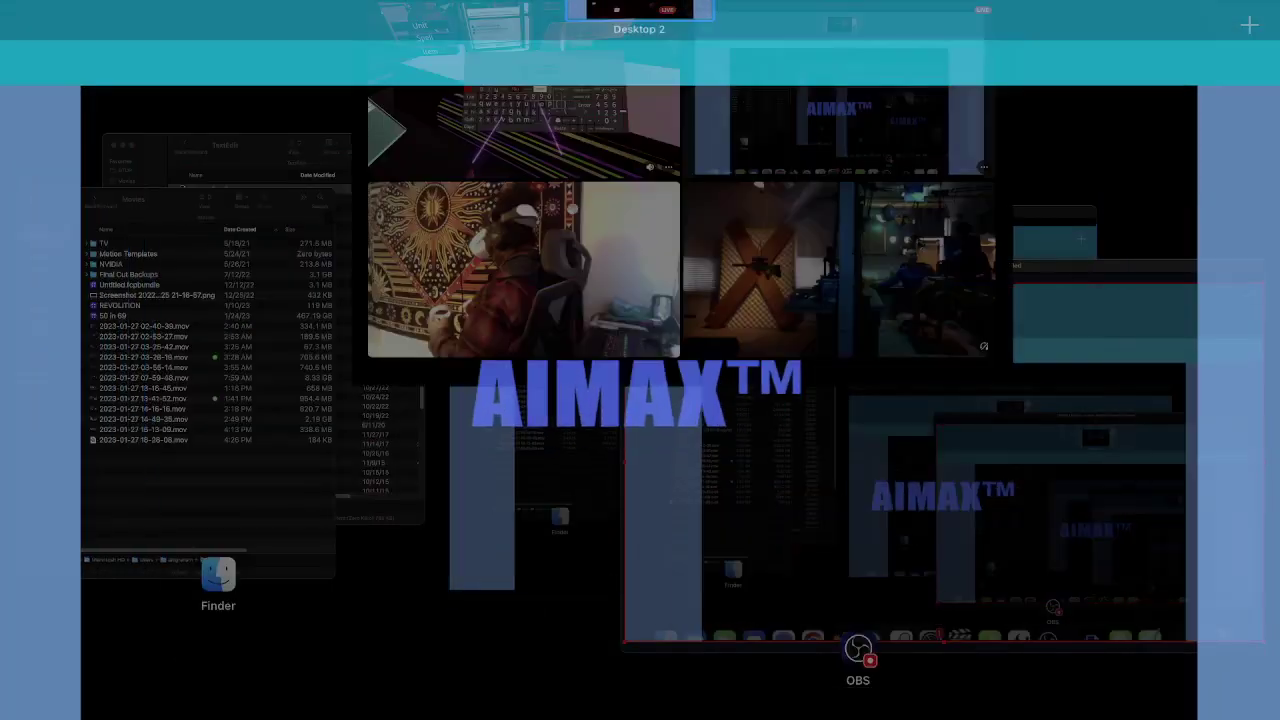
click(640, 320)
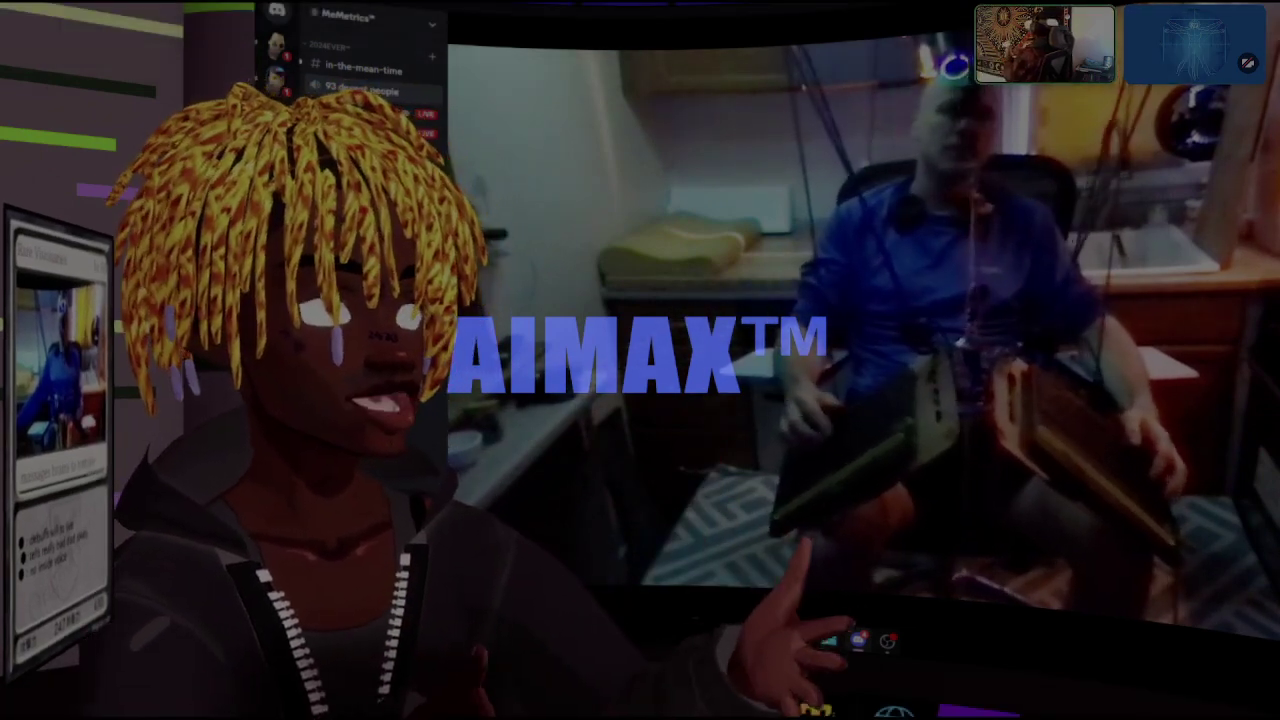
Switch applications back to the Discord call window and its four-tile grid.
key(alt+Tab)
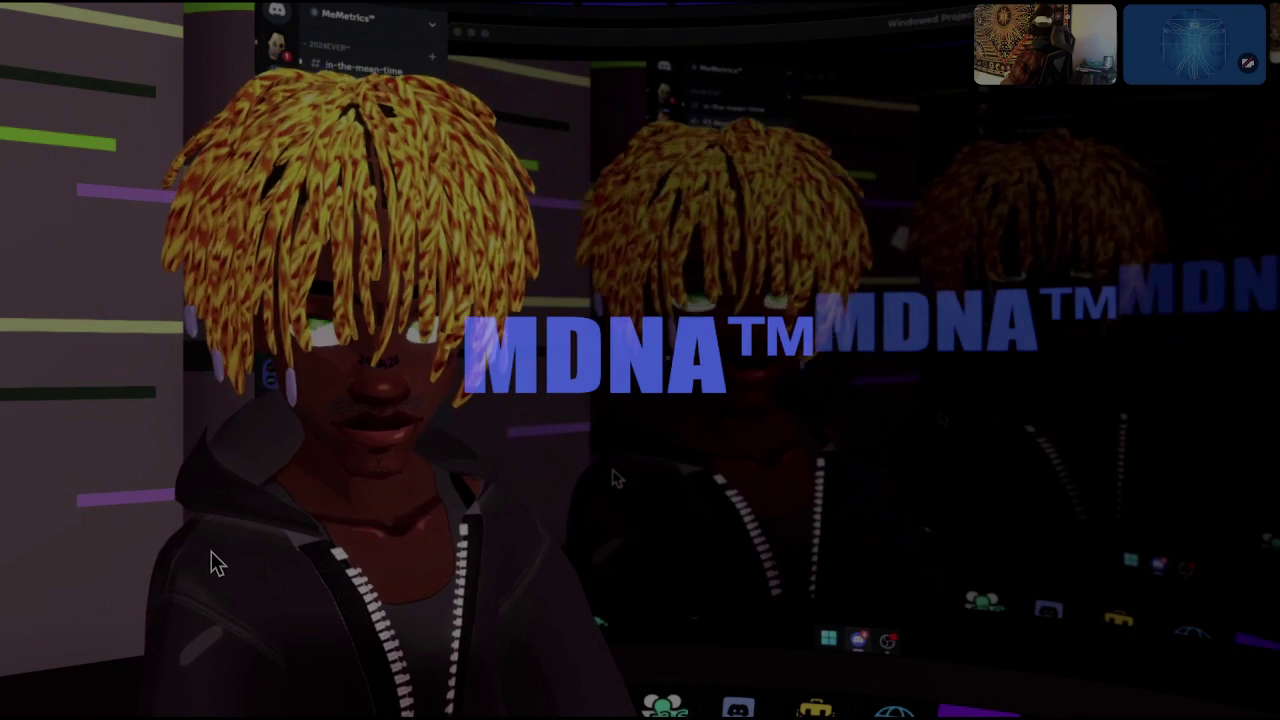
key(super+Tab)
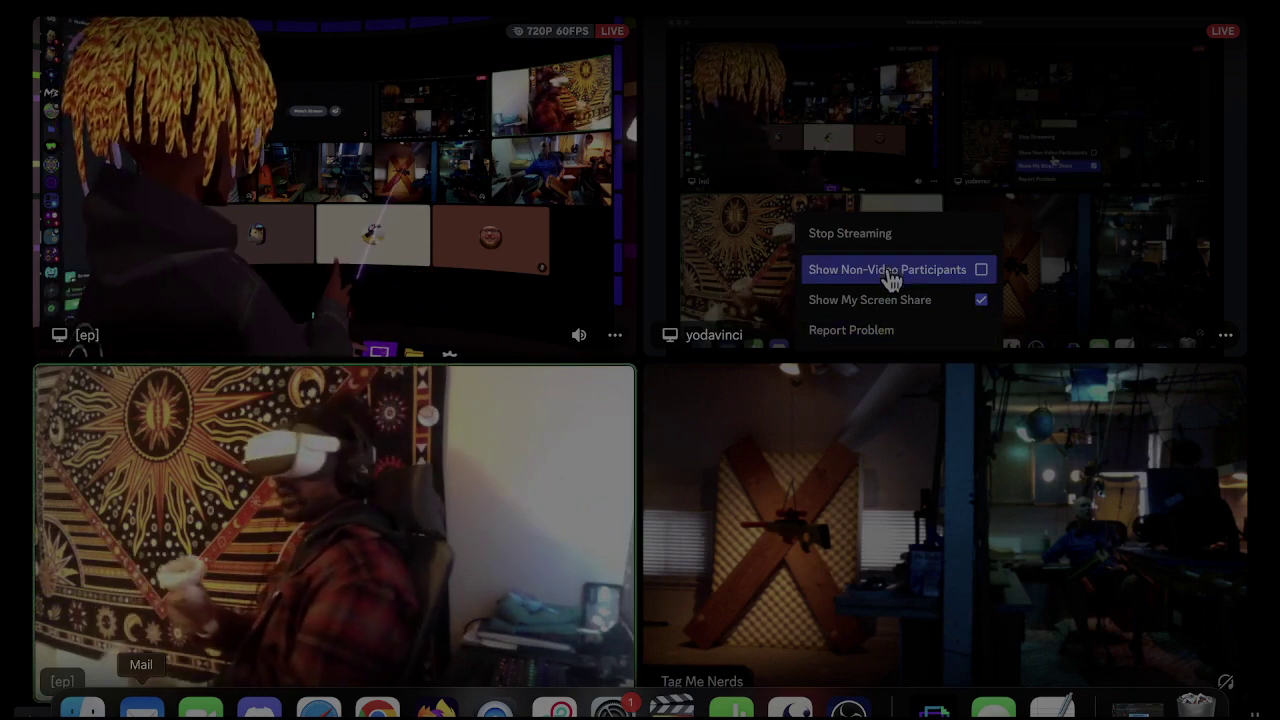
Show non-video participants and re-enable video for Free Market Inc. and open mic jordan.
click(894, 266)
click(473, 18)
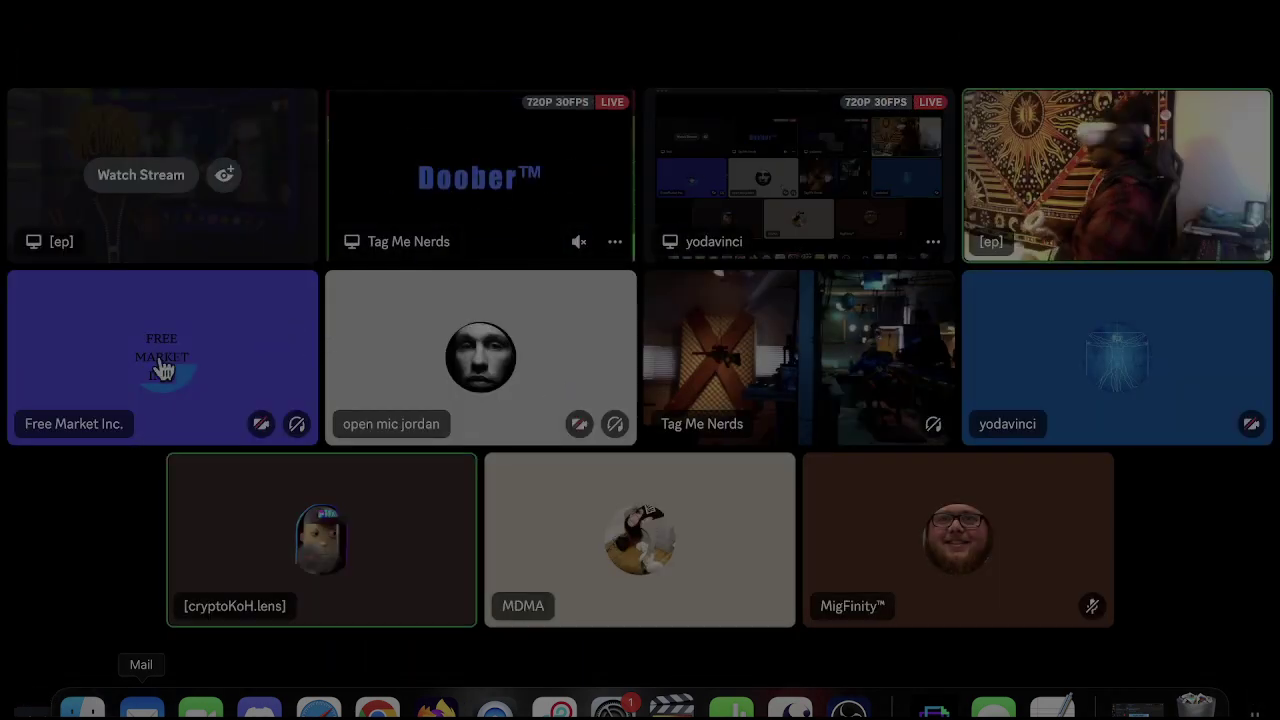
right_click(162, 368)
click(215, 341)
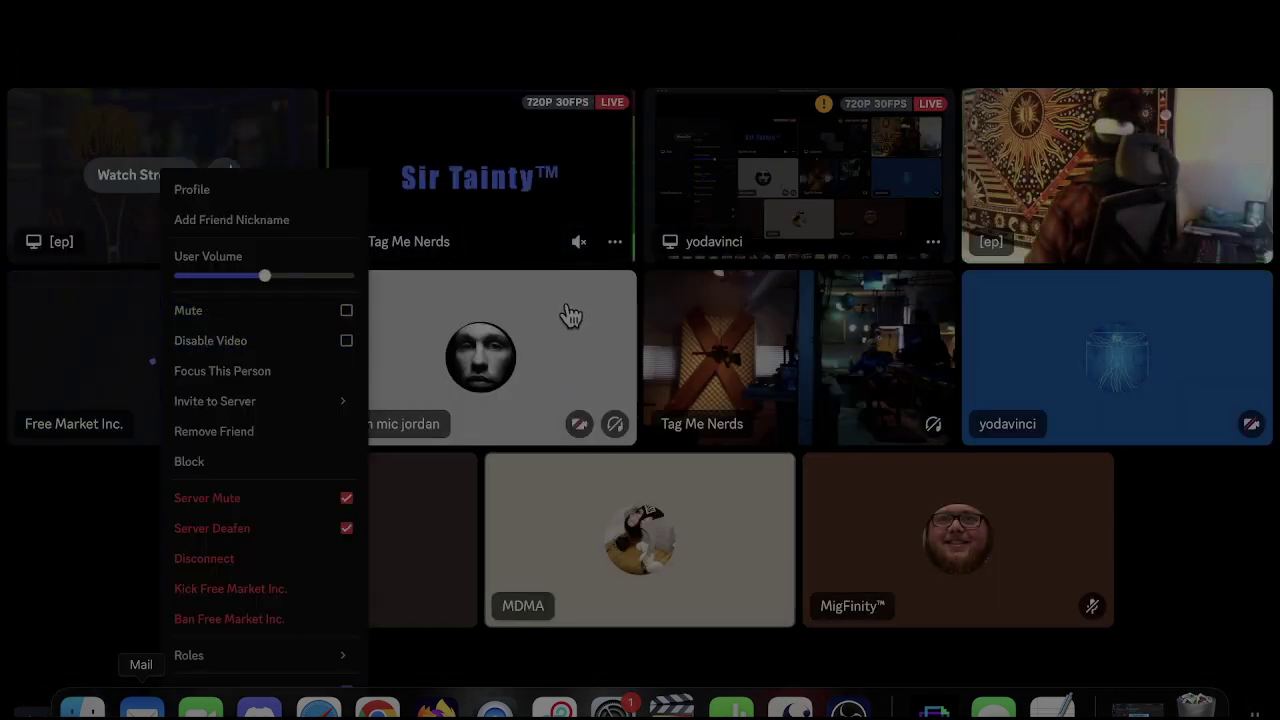
right_click(510, 350)
click(579, 343)
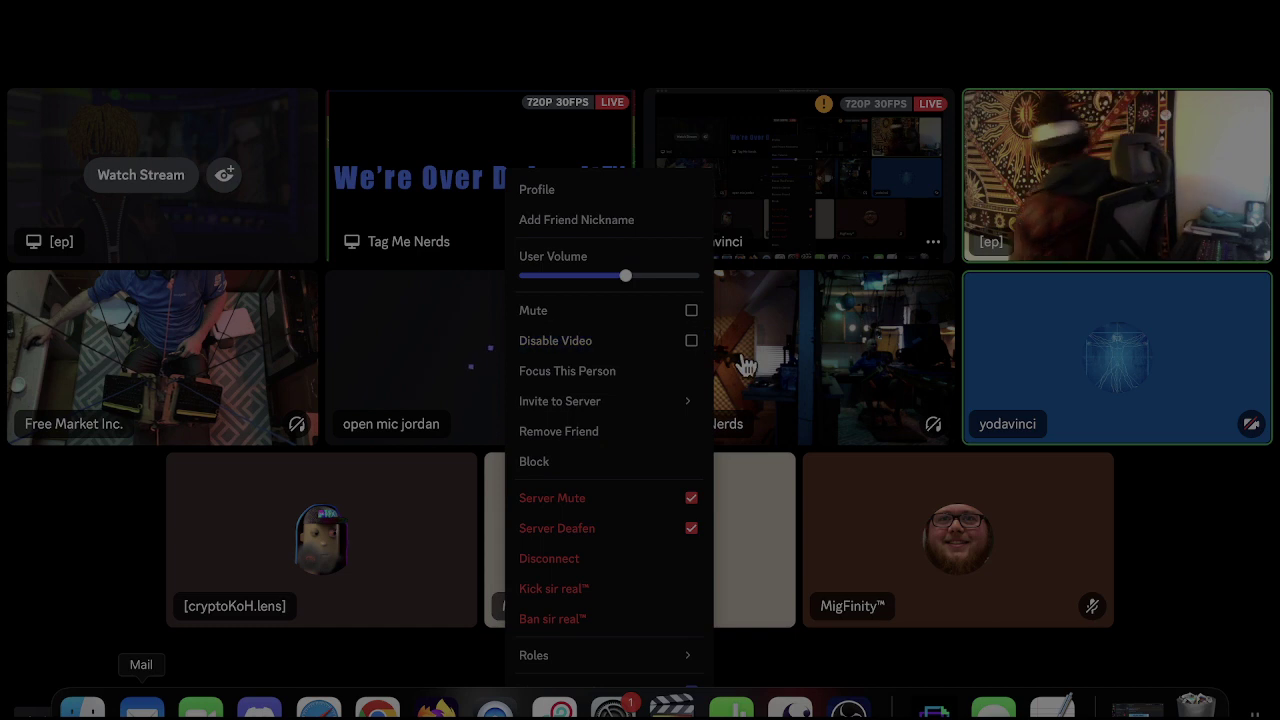
Show your own camera and start watching the [ep] stream alongside the others.
right_click(1110, 368)
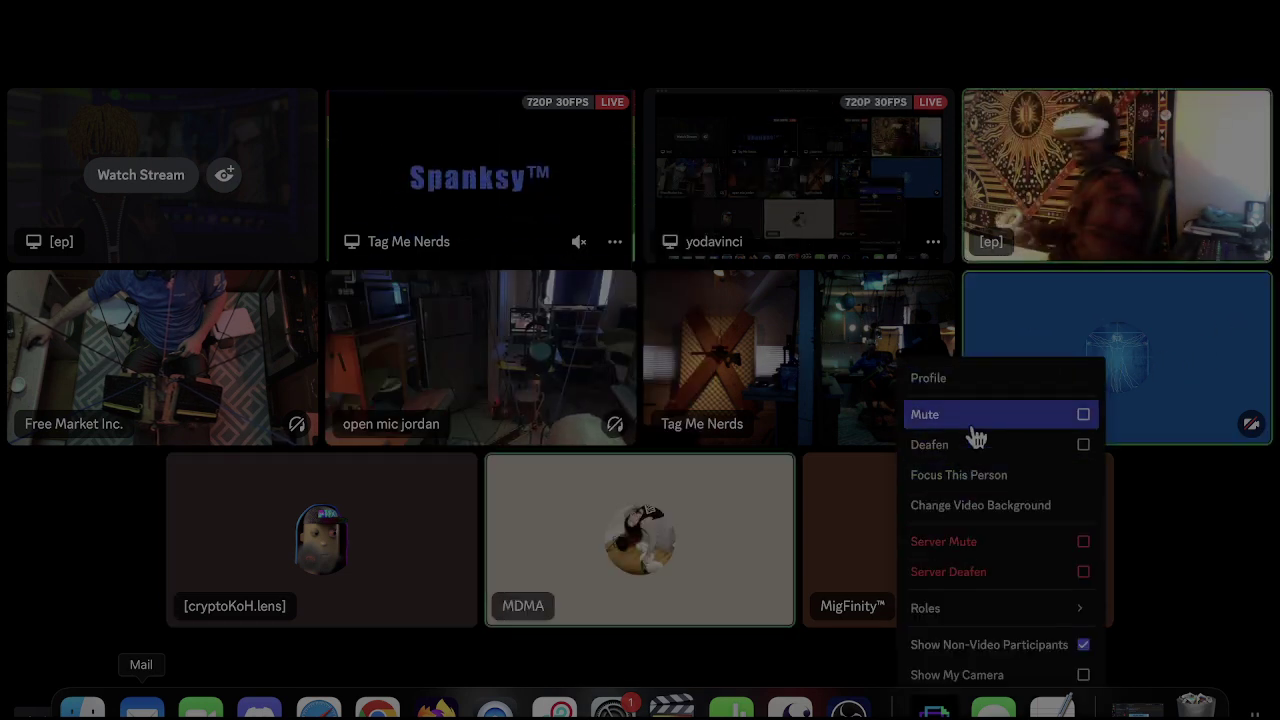
click(990, 674)
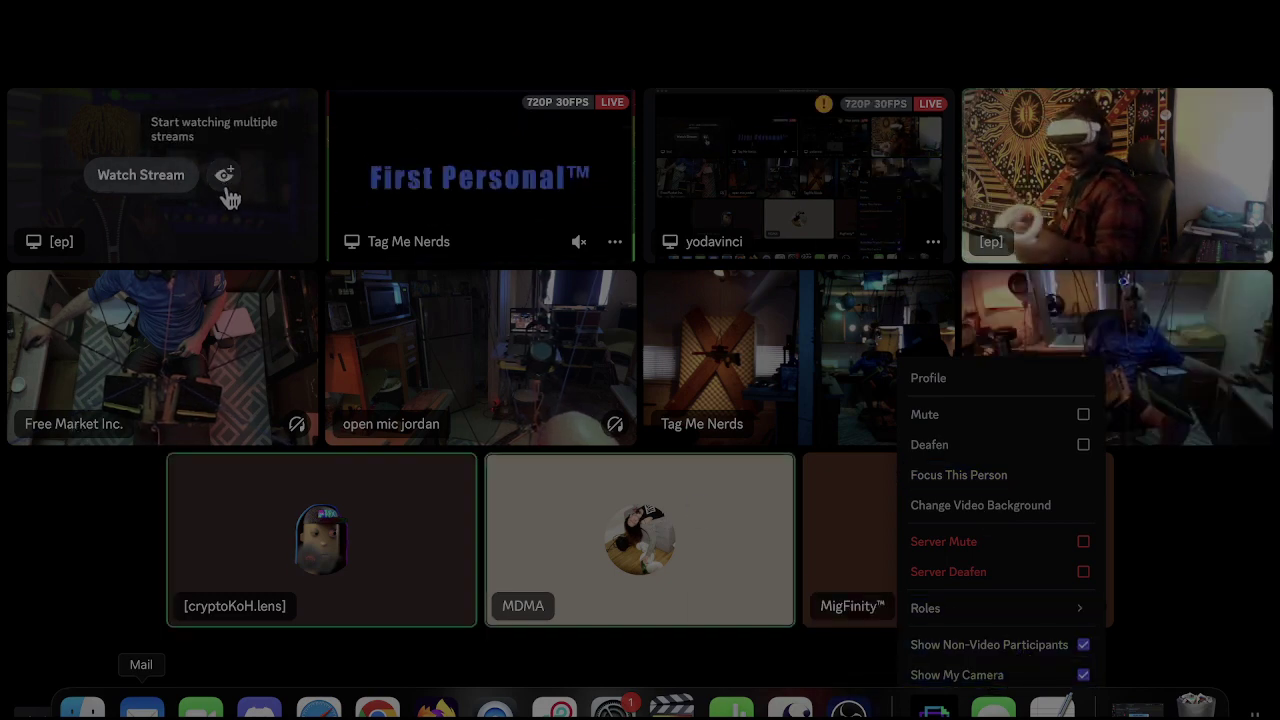
click(226, 178)
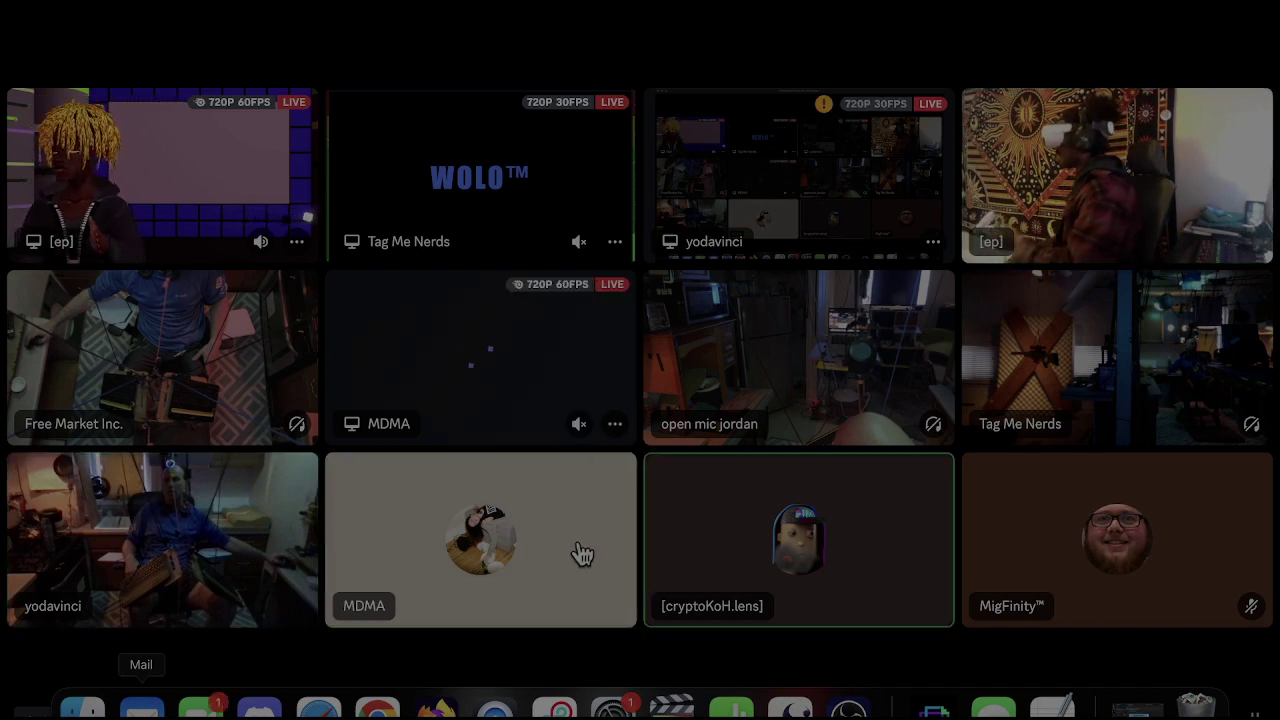
Bring up the options menu for the cryptoKoH.lens participant tile.
right_click(700, 545)
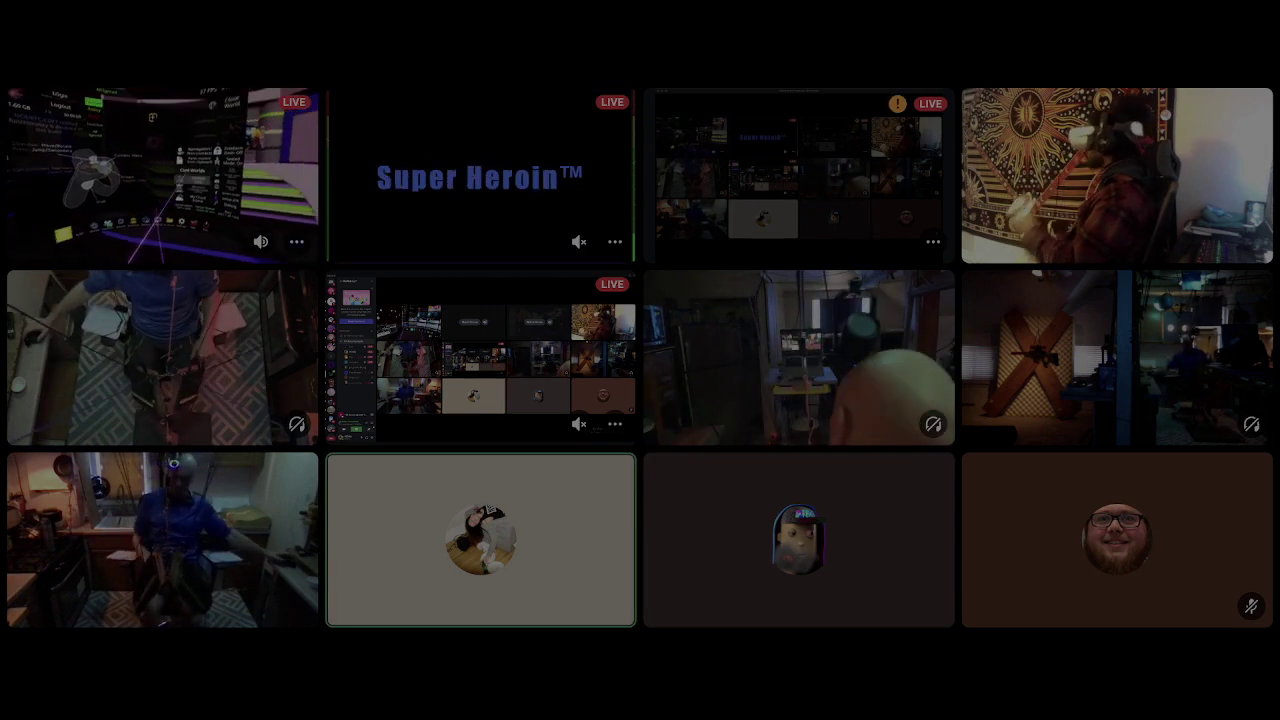
mouse_move(811, 188)
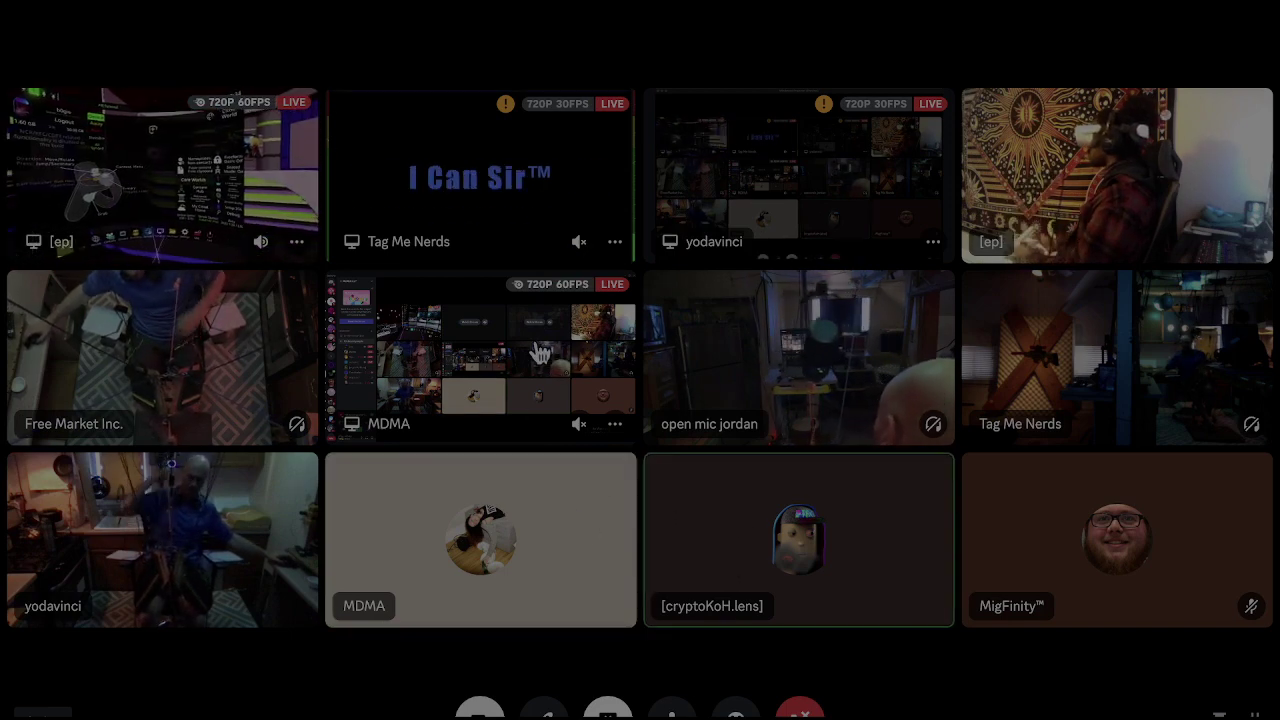
Hide your own screen share, mute MDMA's stream and hide non-video participants.
right_click(812, 185)
click(832, 254)
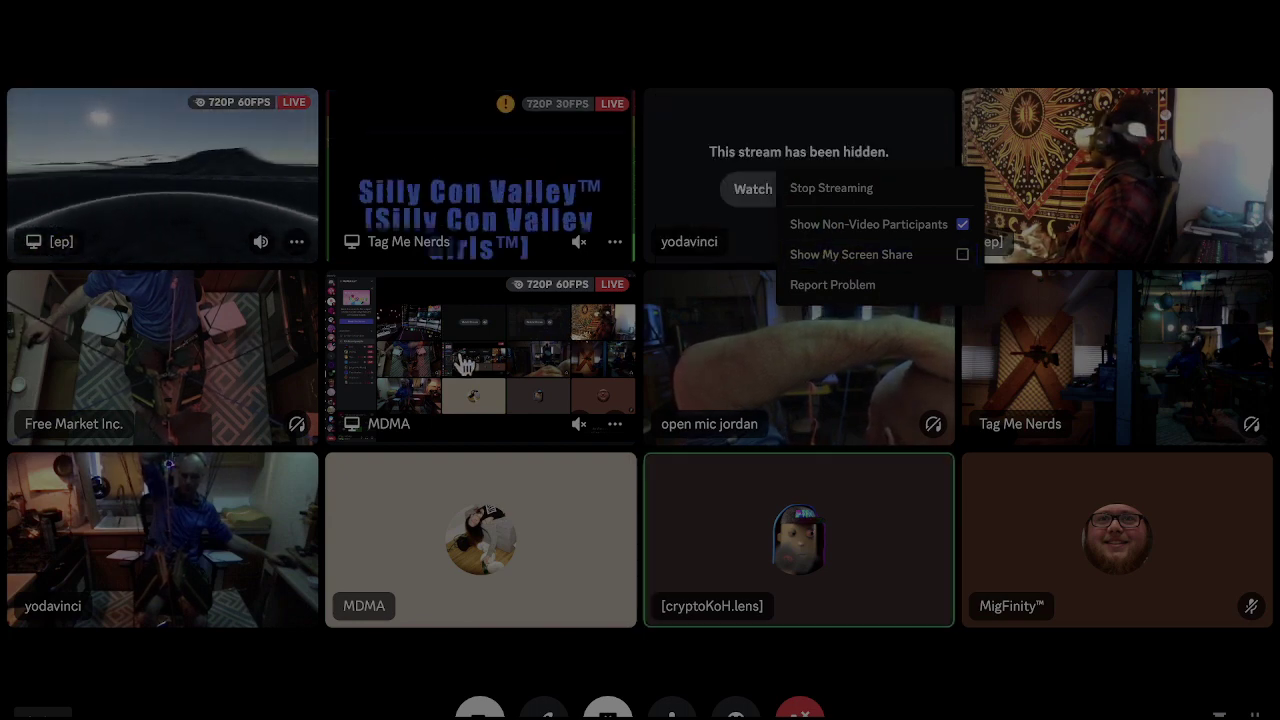
right_click(486, 355)
click(560, 397)
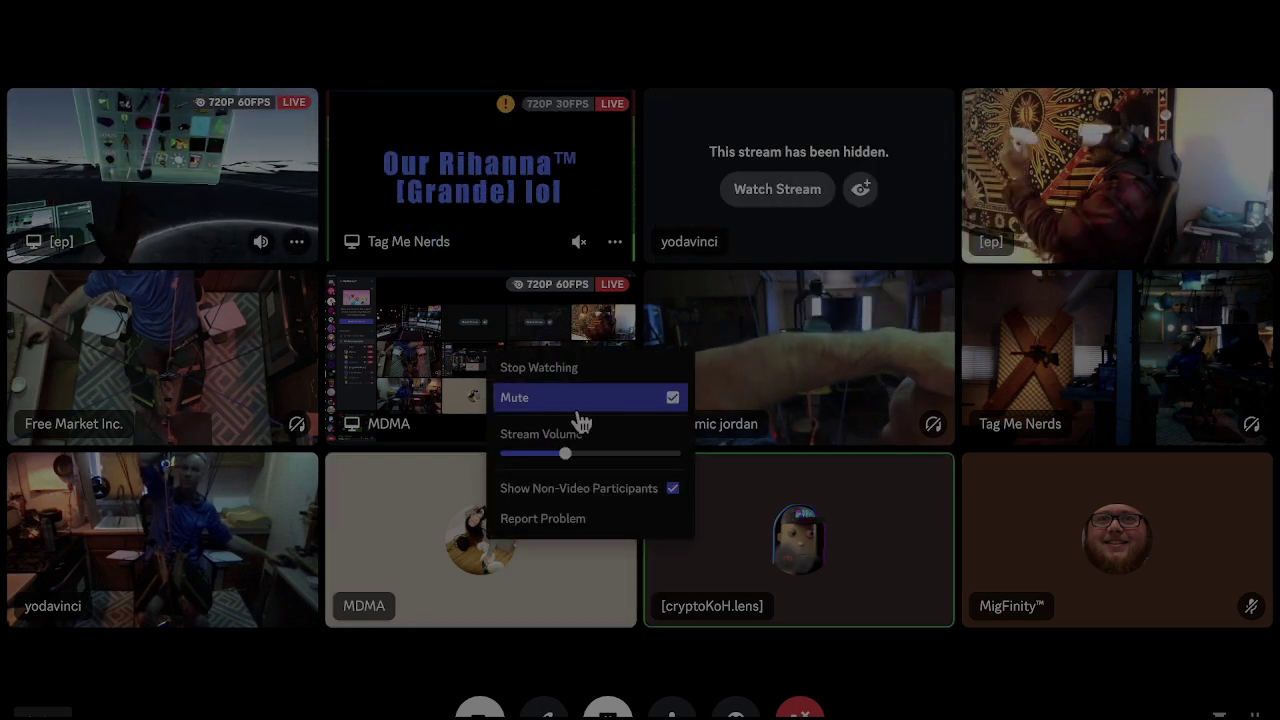
click(586, 489)
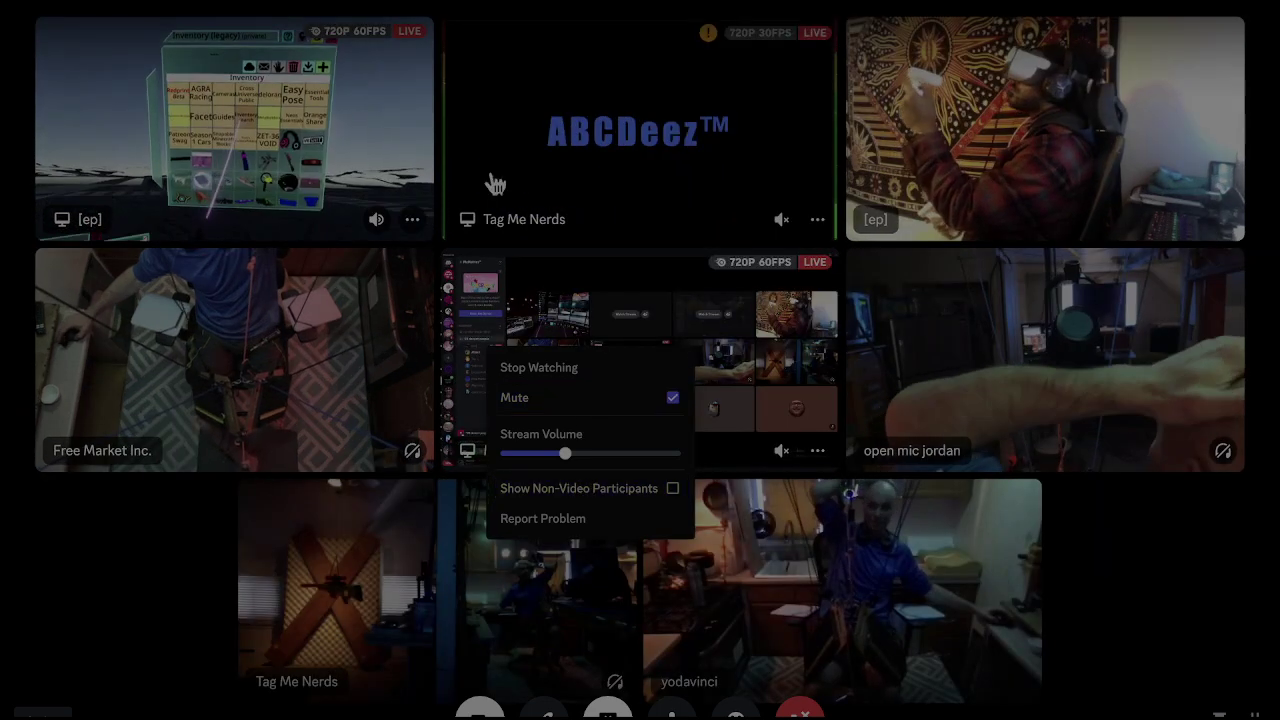
click(115, 595)
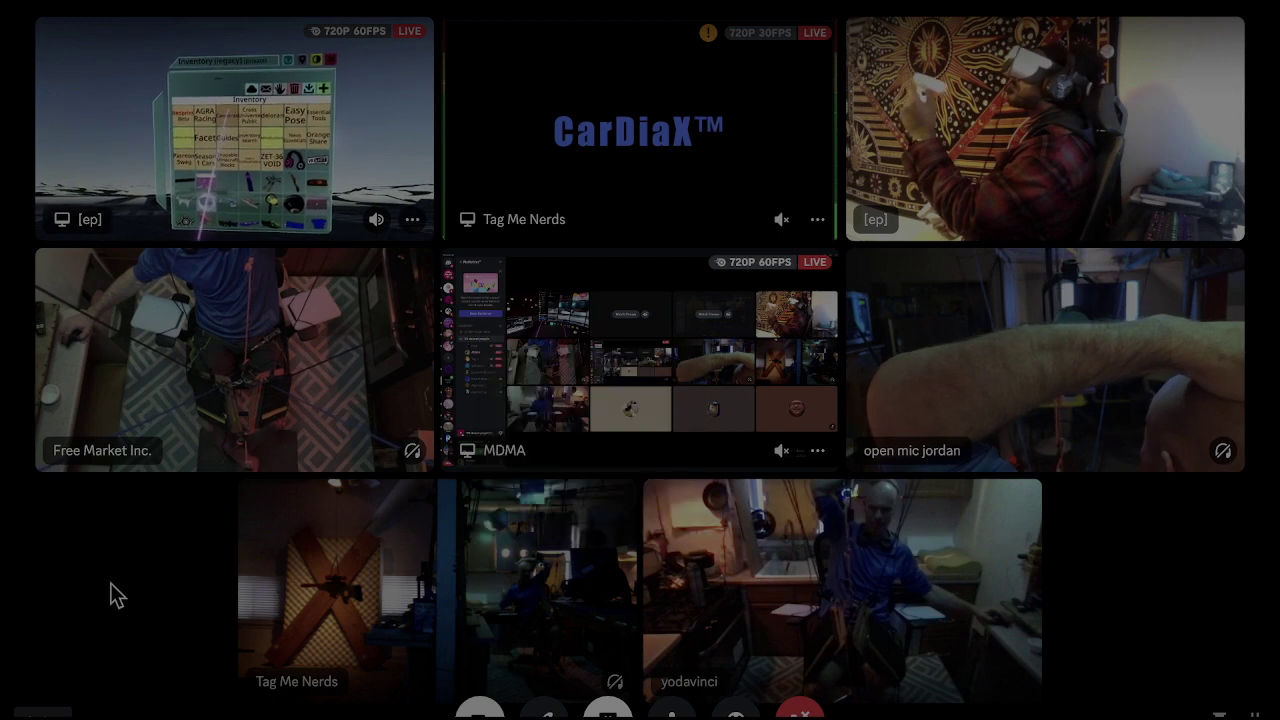
Show non-video participants again, resume yodavinci's stream, then hide non-video participants.
right_click(655, 395)
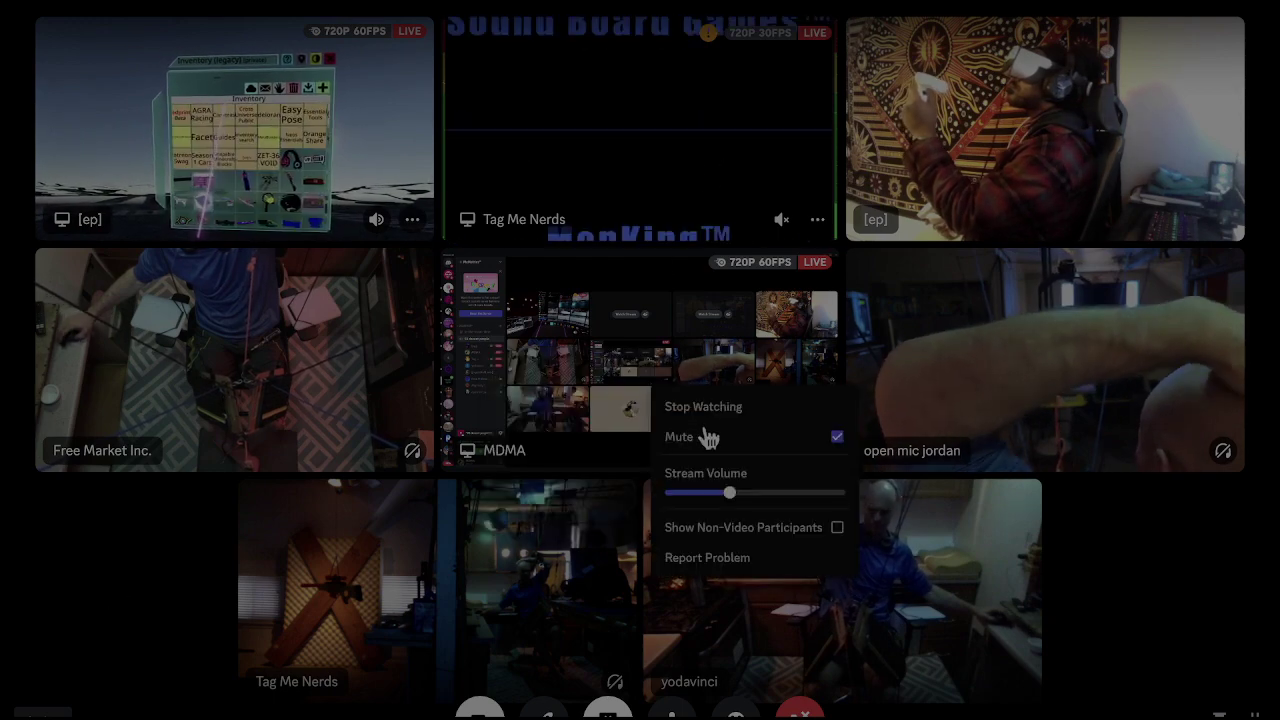
click(743, 527)
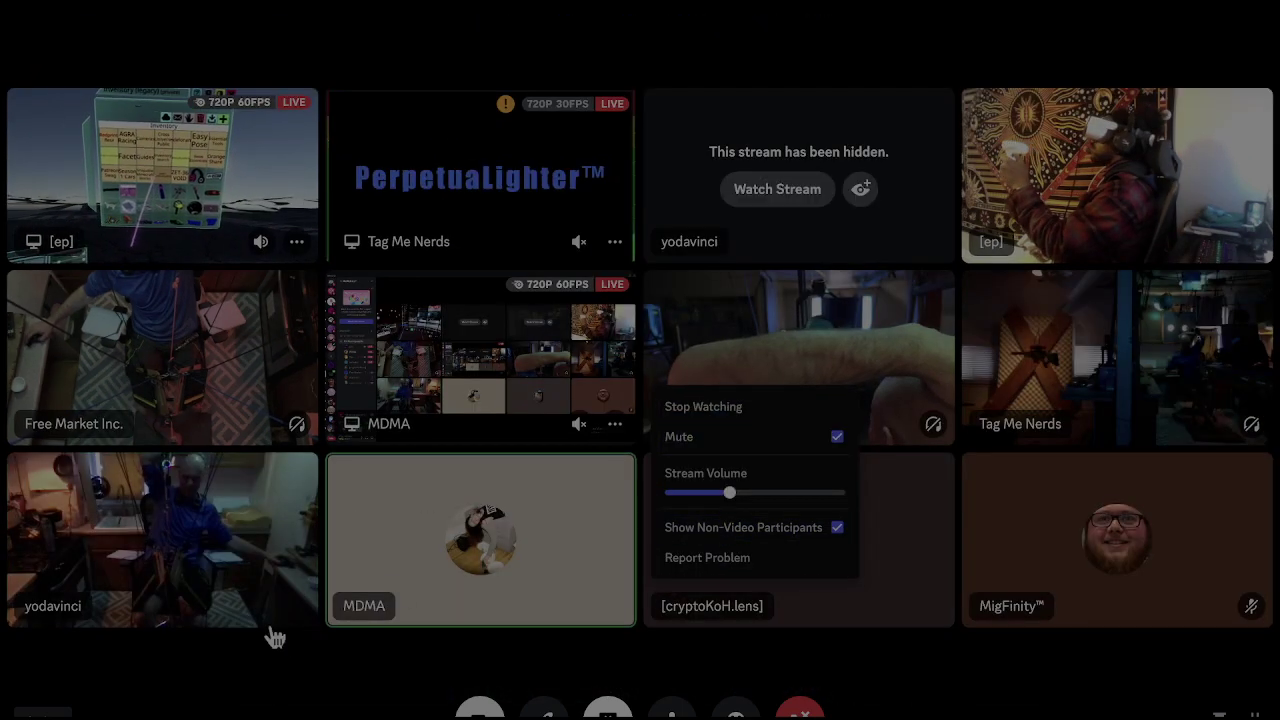
click(235, 703)
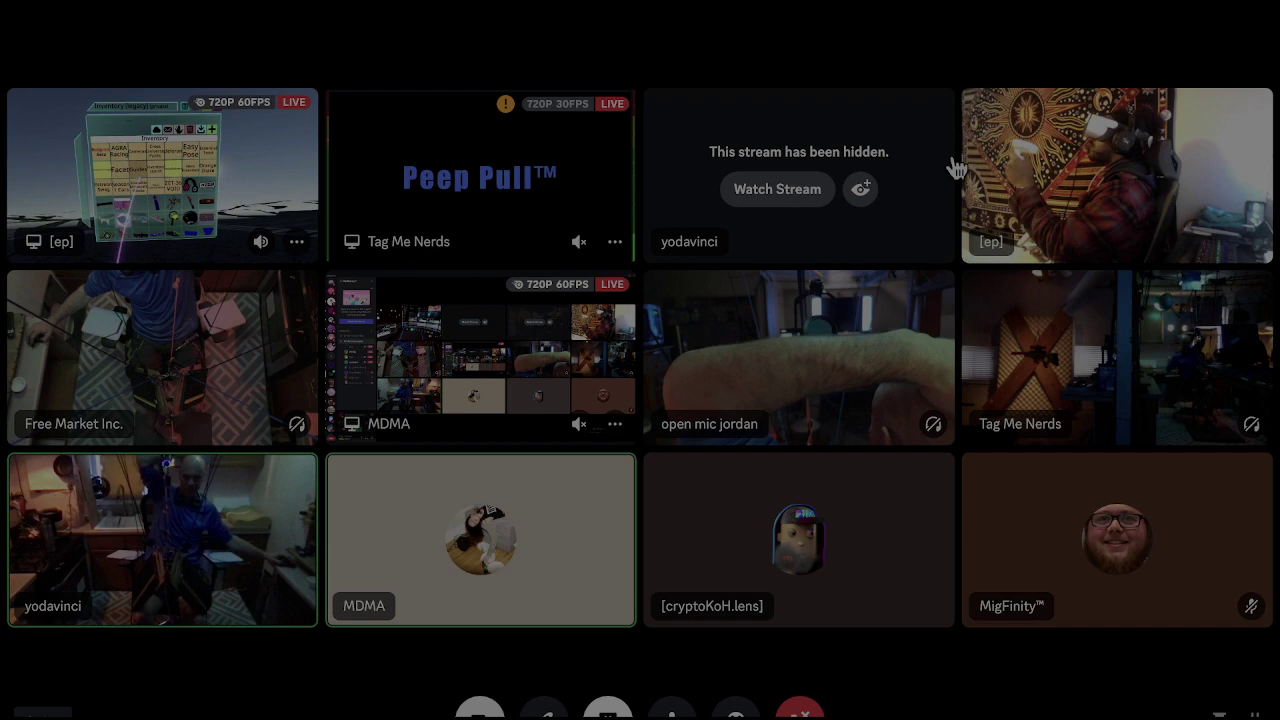
click(860, 189)
right_click(495, 540)
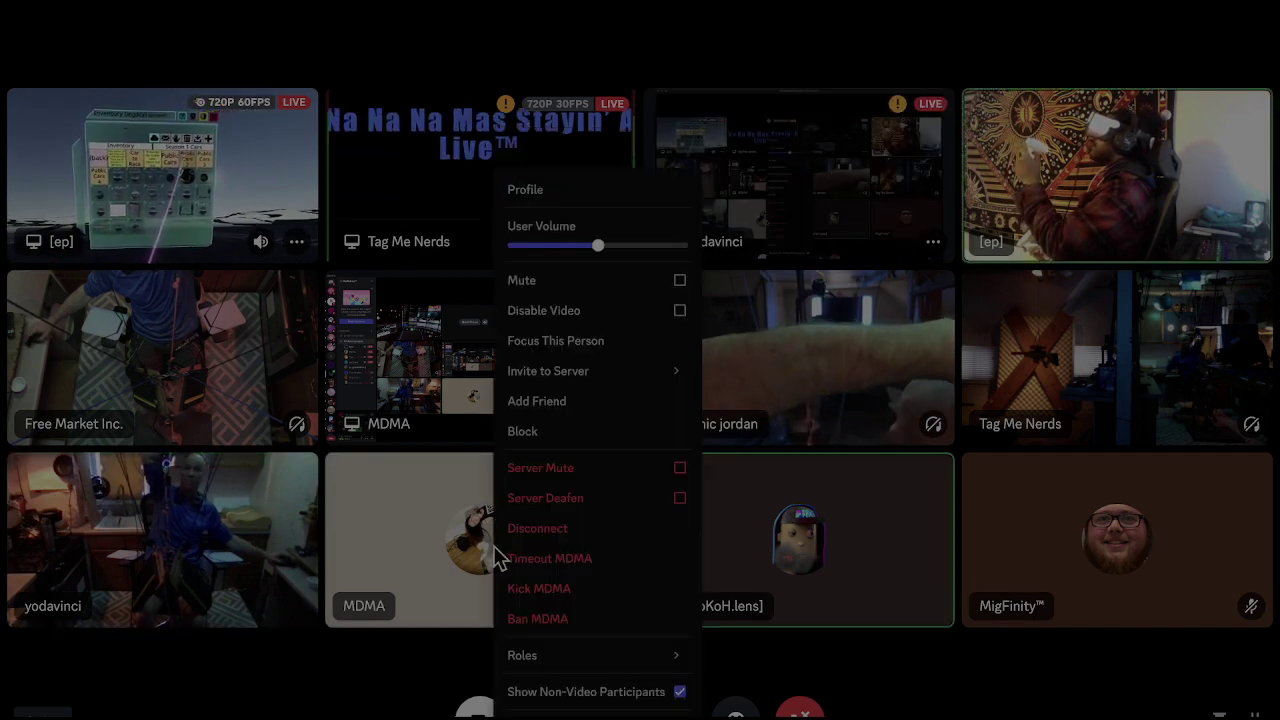
click(679, 691)
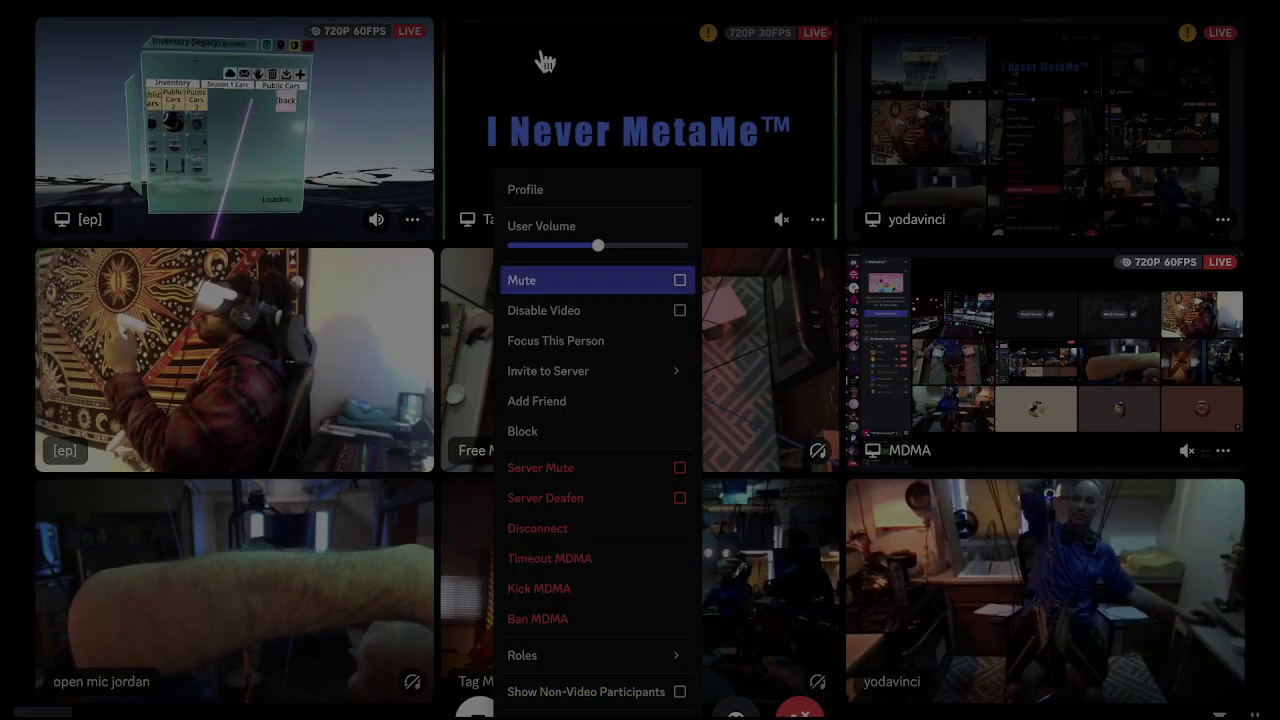
key(Escape)
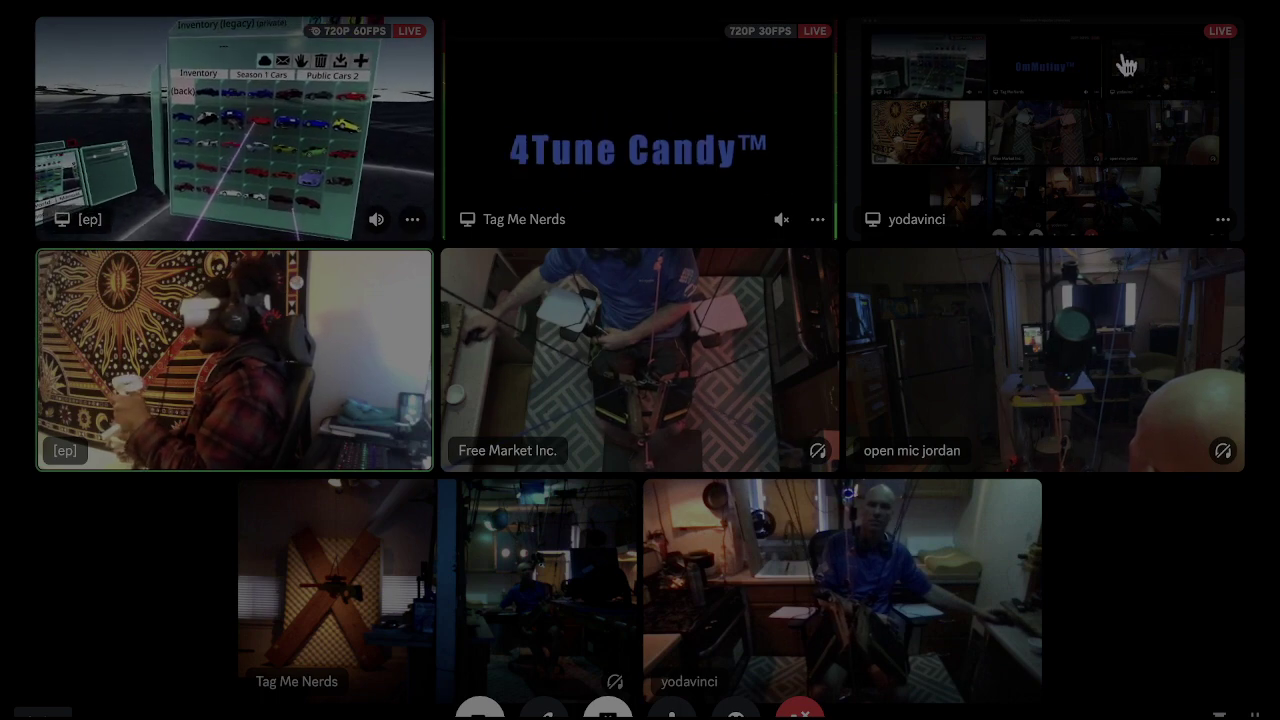
right_click(1042, 150)
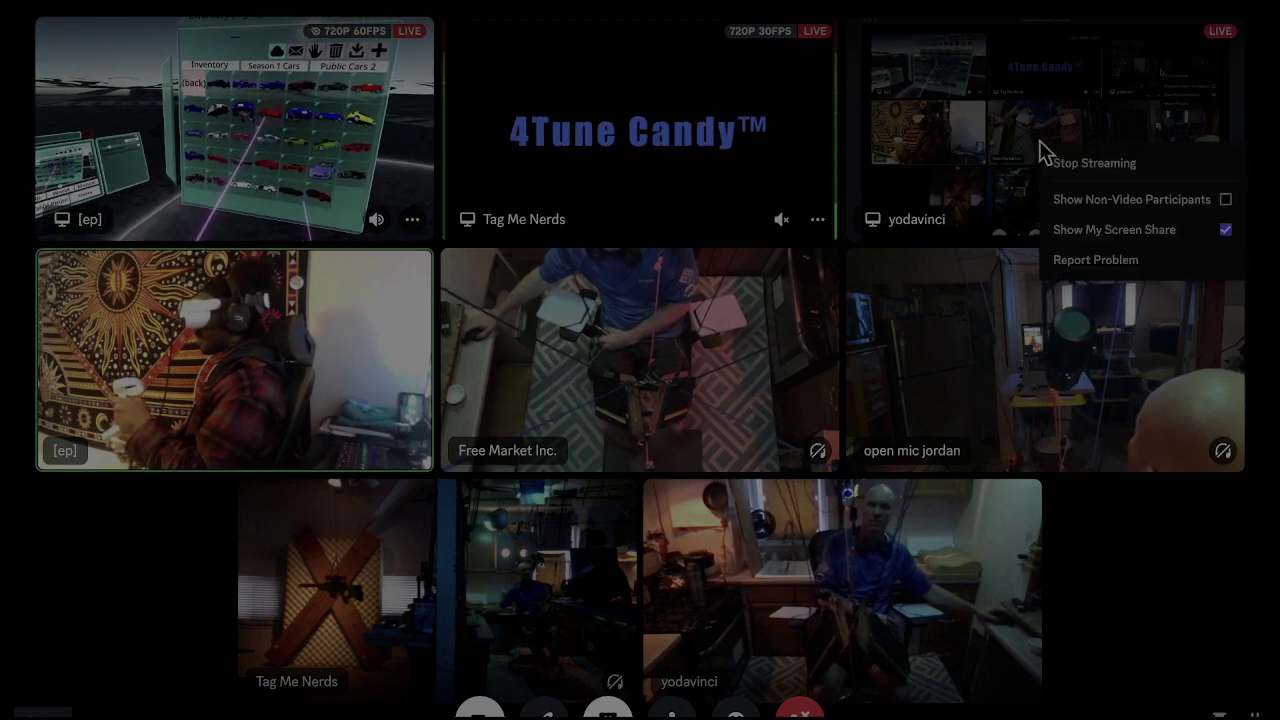
click(1114, 230)
right_click(646, 114)
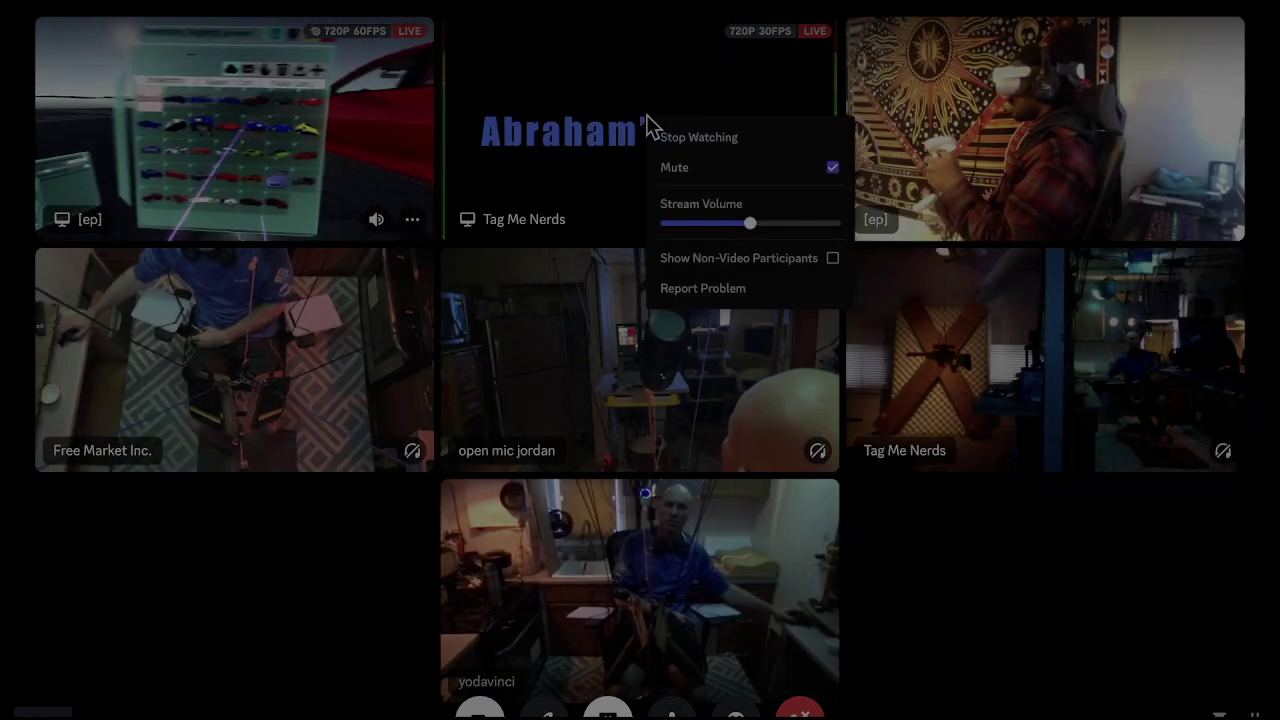
click(698, 137)
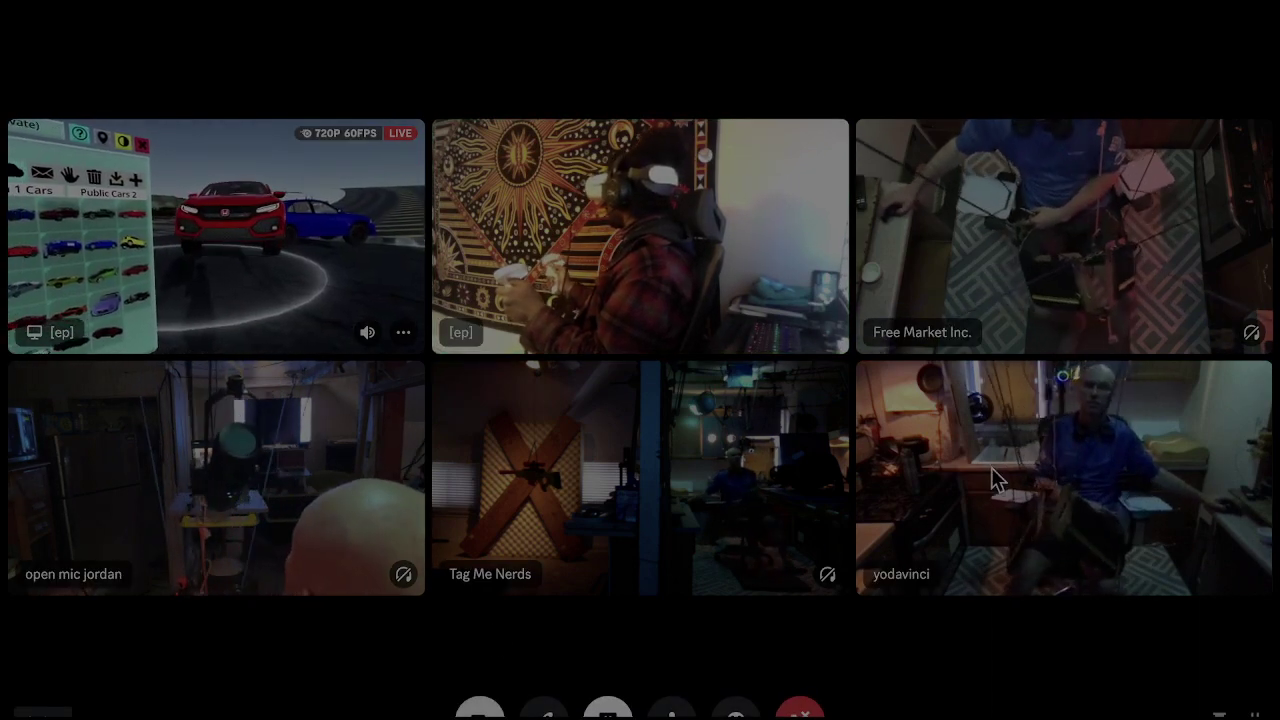
right_click(995, 560)
click(607, 650)
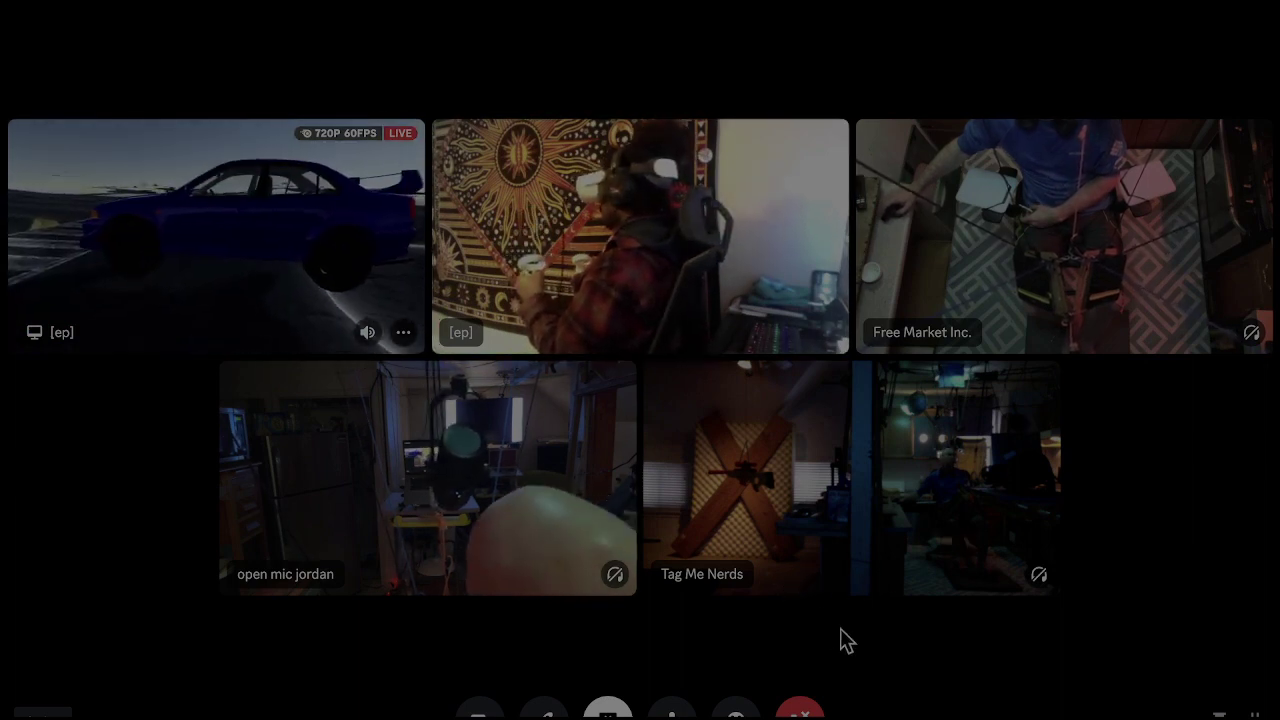
Disable video for the tapestry participant and one other participant.
right_click(455, 488)
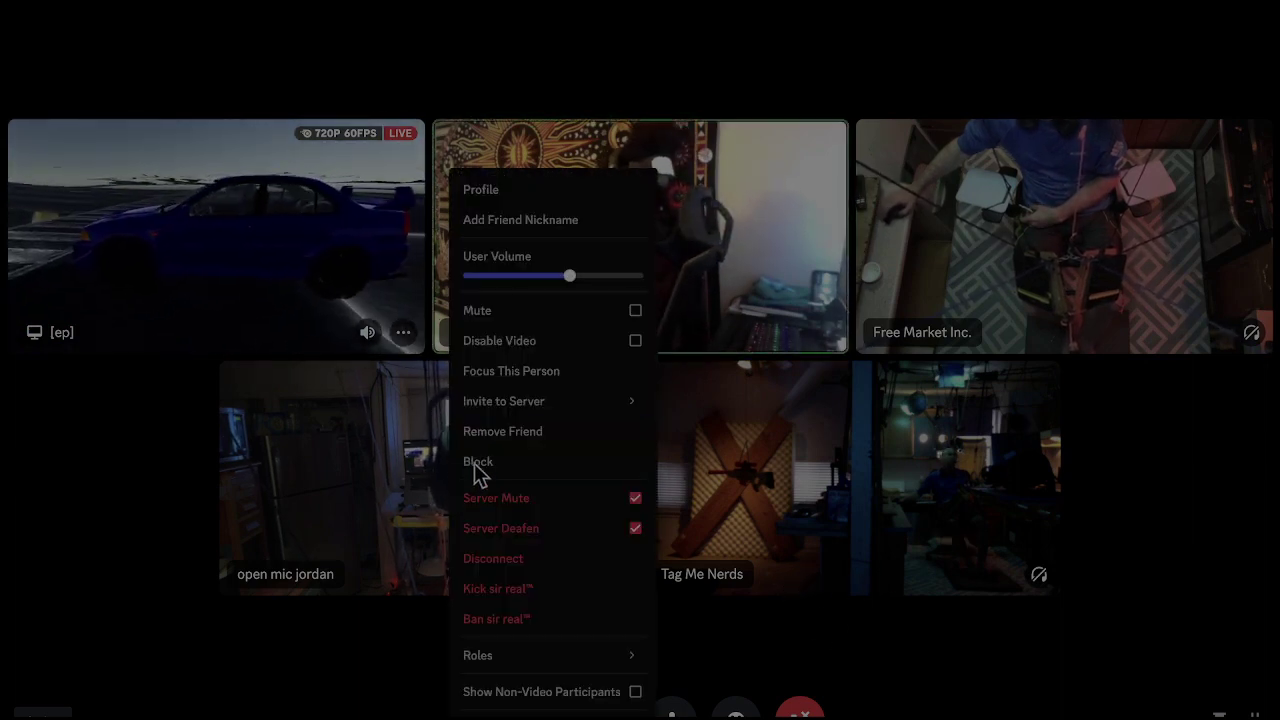
click(499, 340)
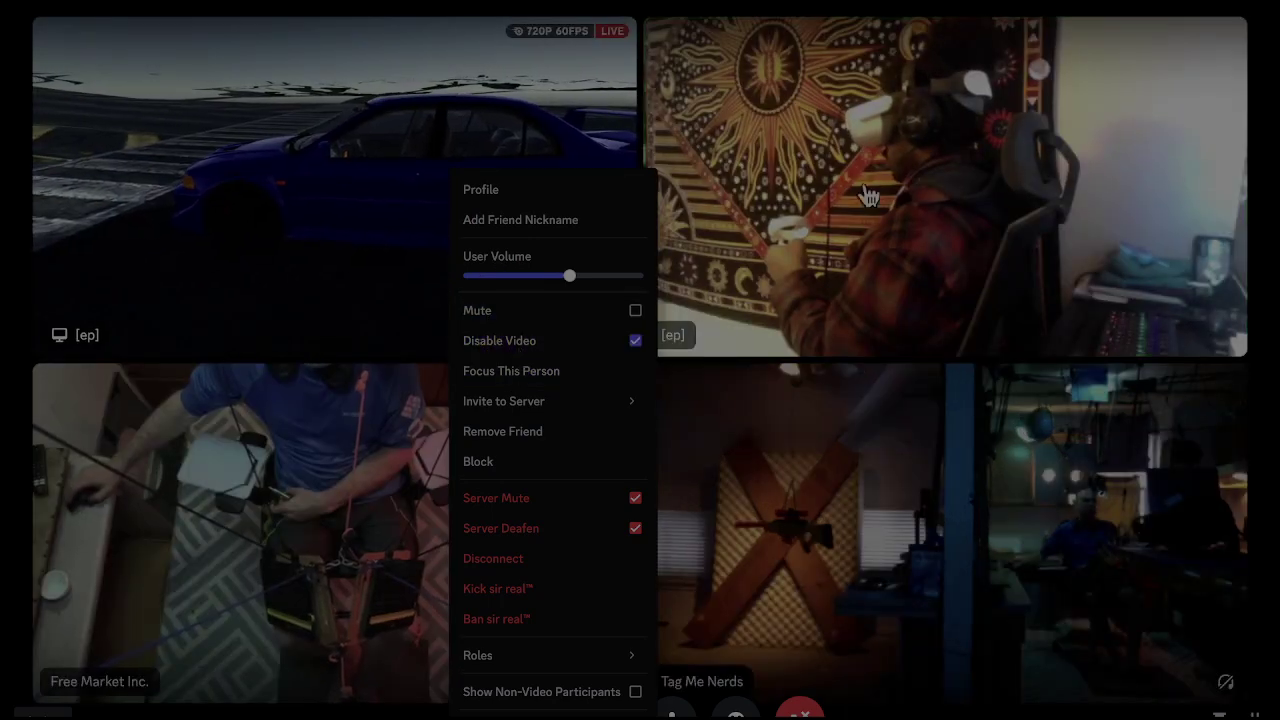
right_click(868, 195)
click(905, 310)
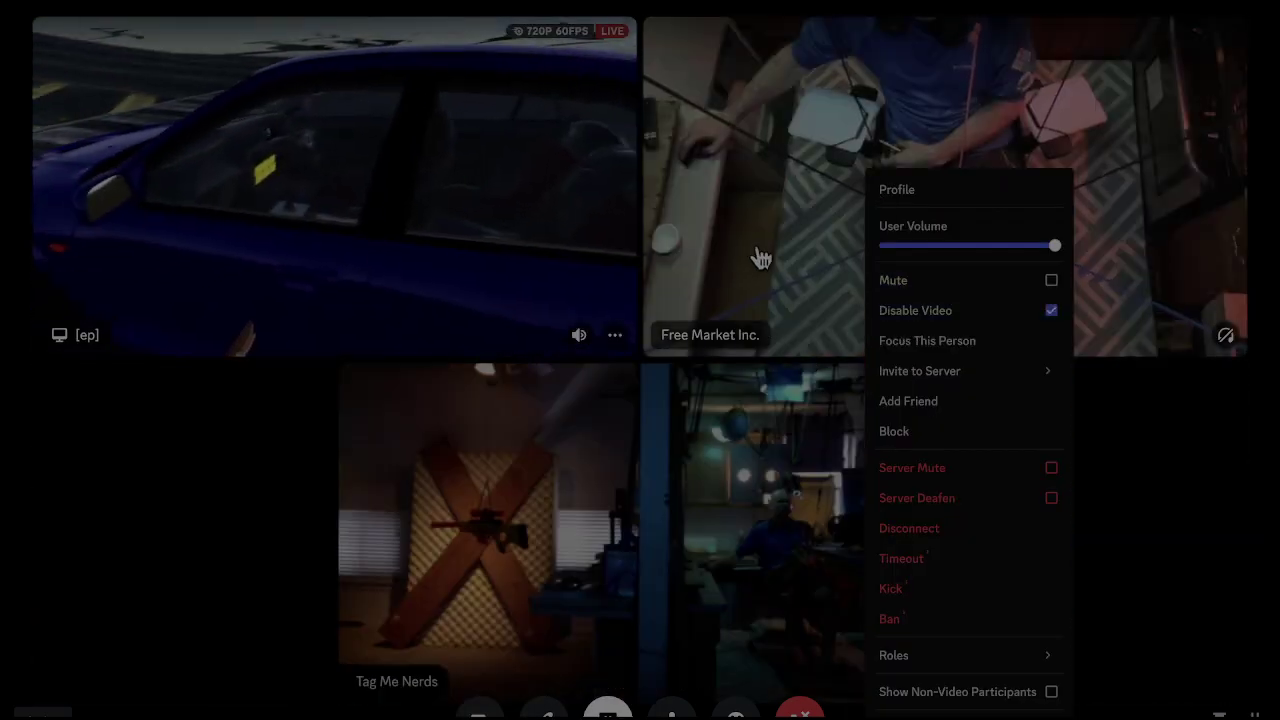
right_click(762, 178)
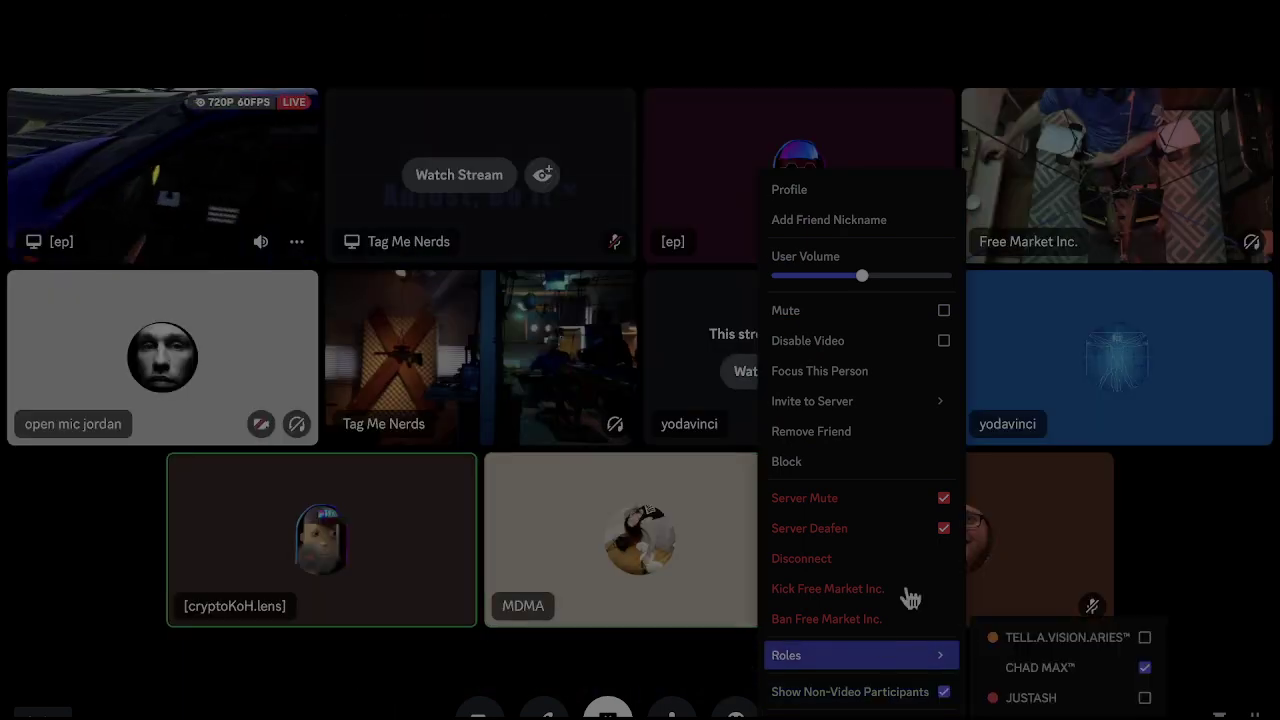
click(93, 558)
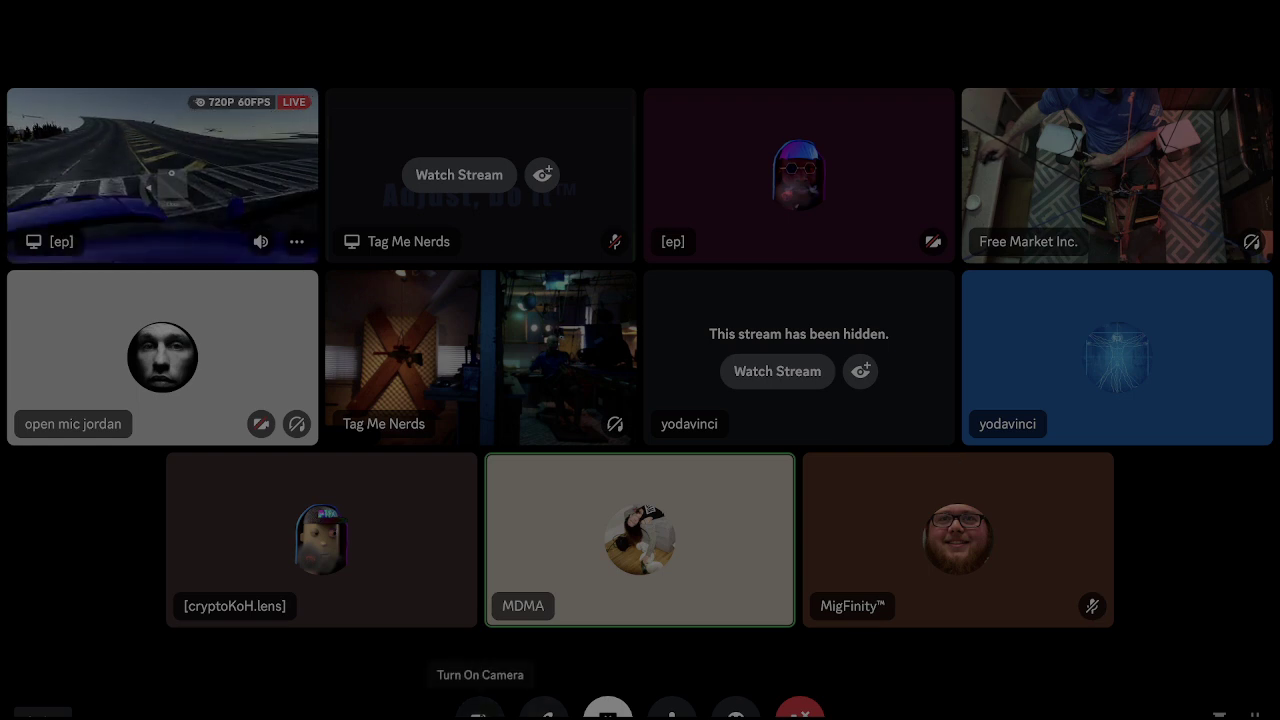
Hide non-video participants from MigFinity's tile menu, then switch to OBS Studio.
right_click(935, 560)
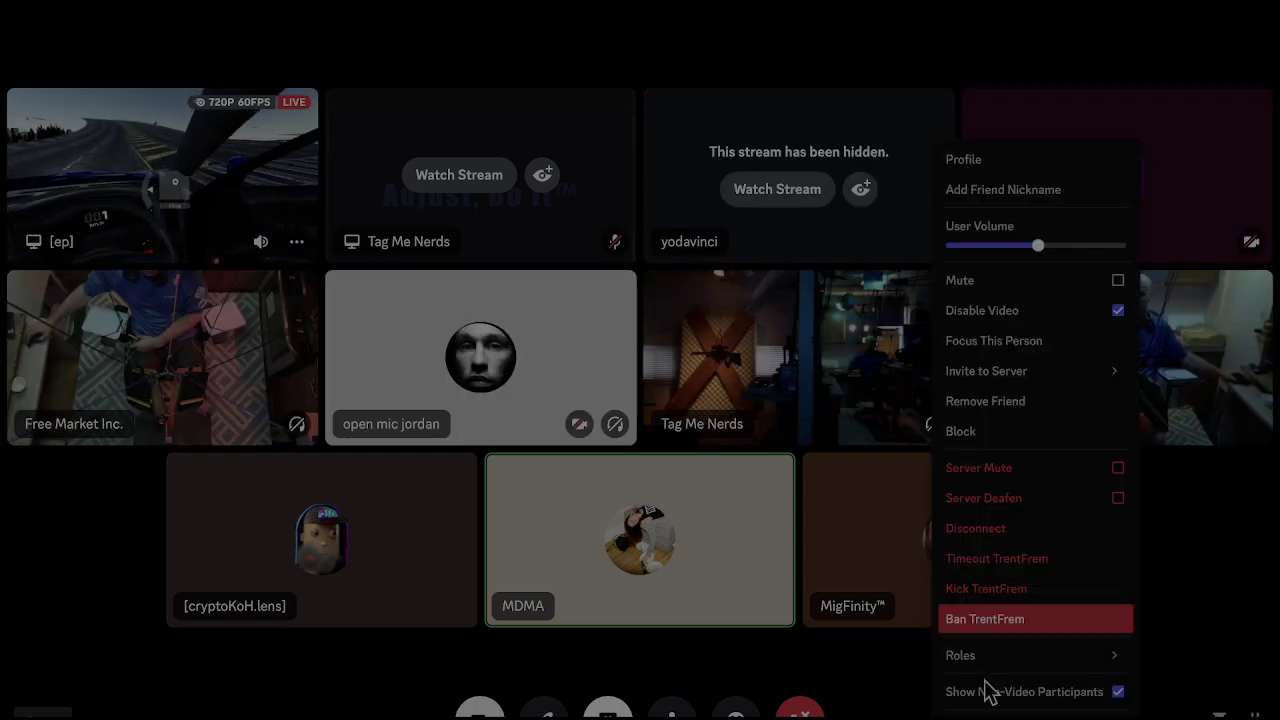
click(1030, 691)
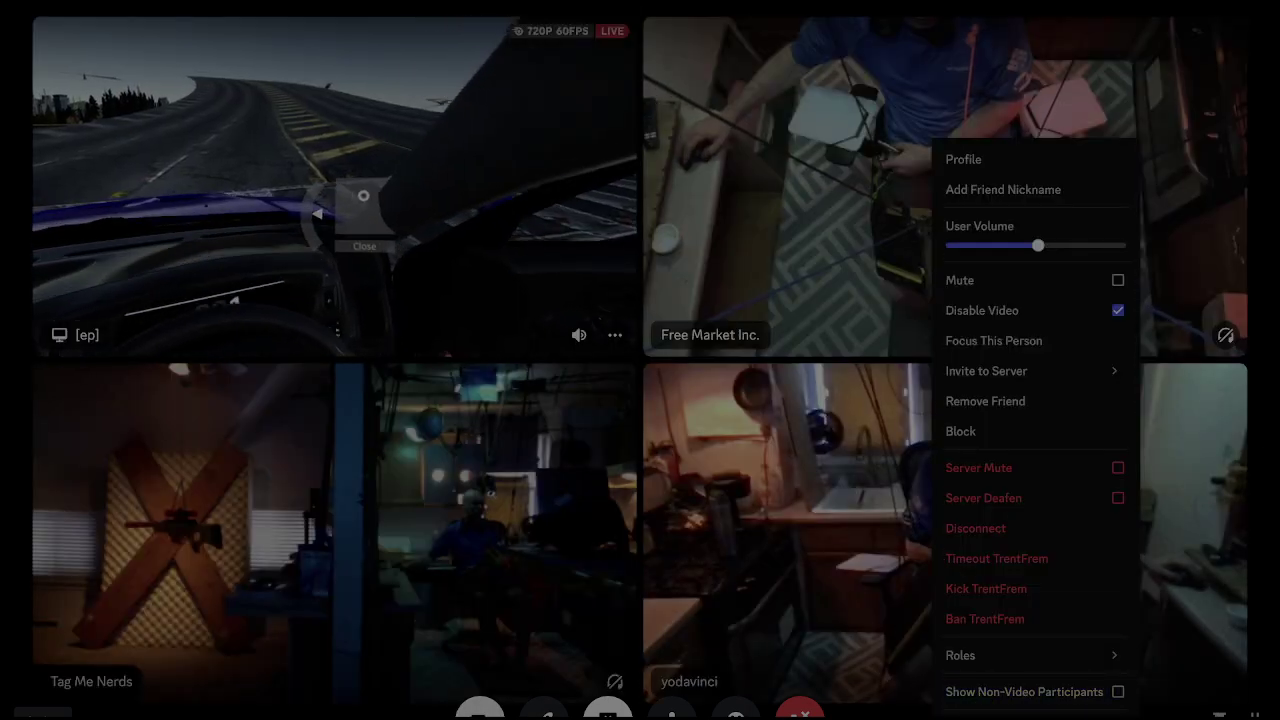
click(645, 75)
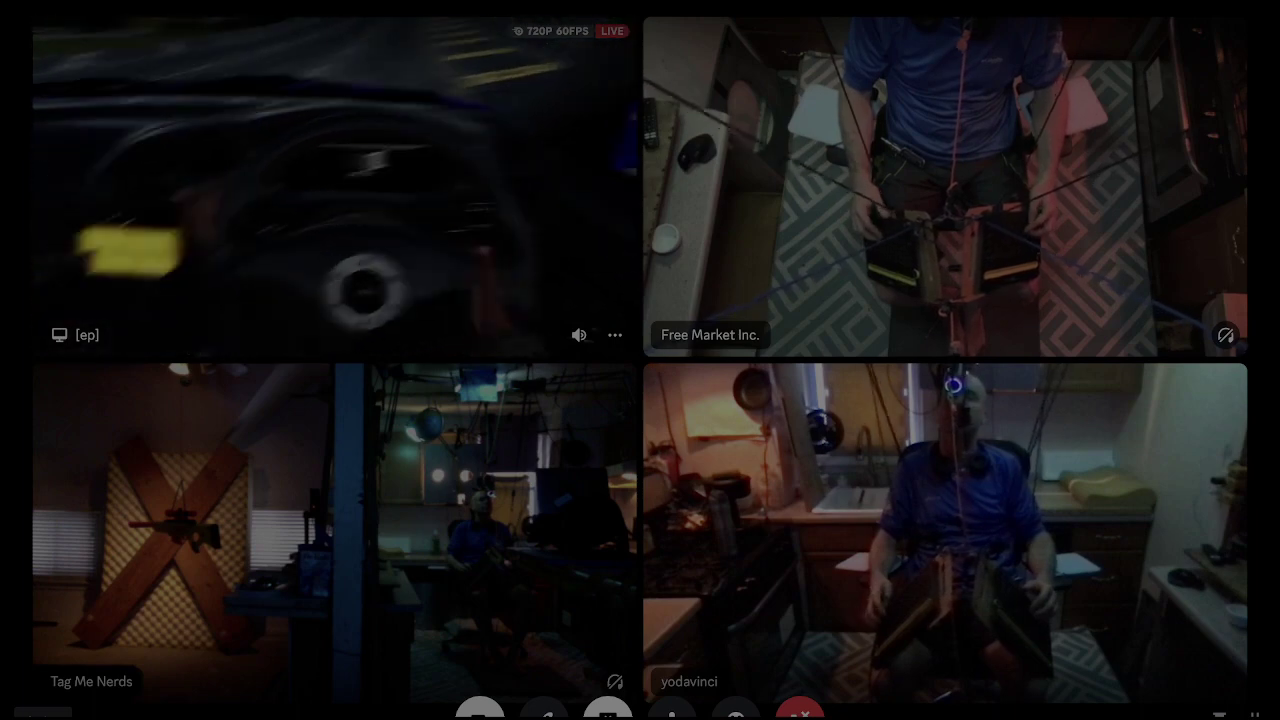
key(super+Tab)
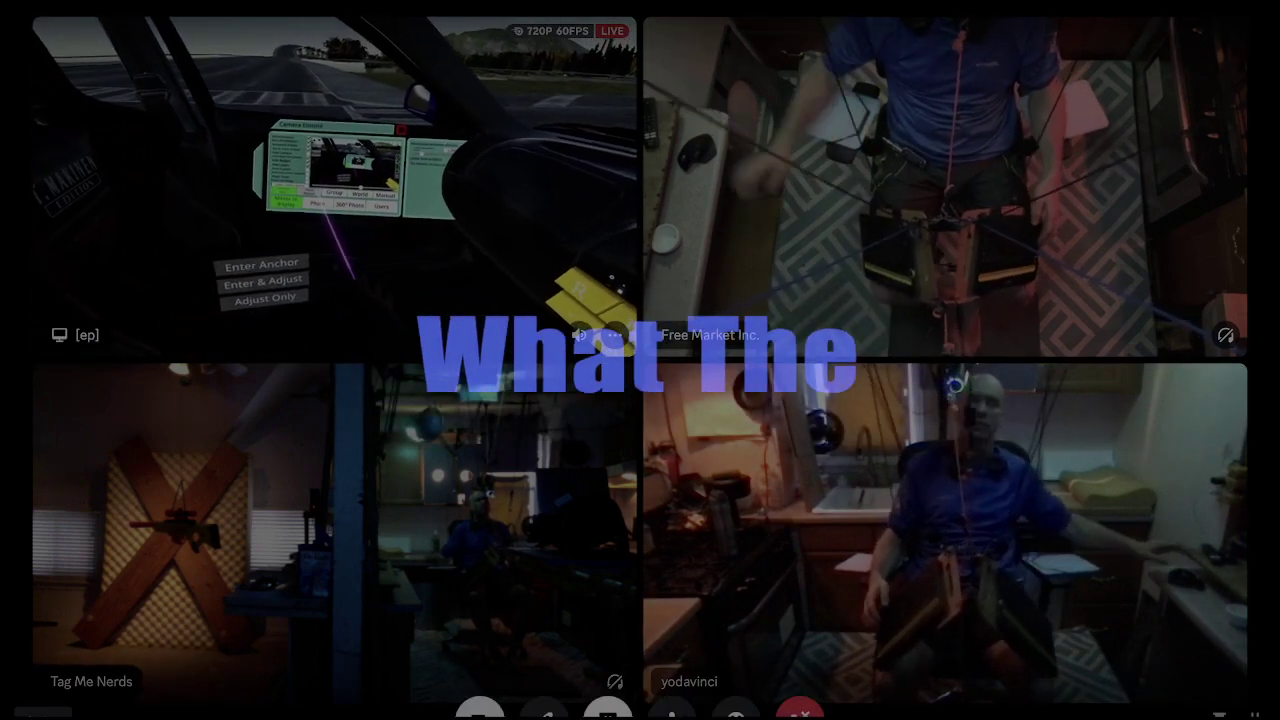
key(super+Tab)
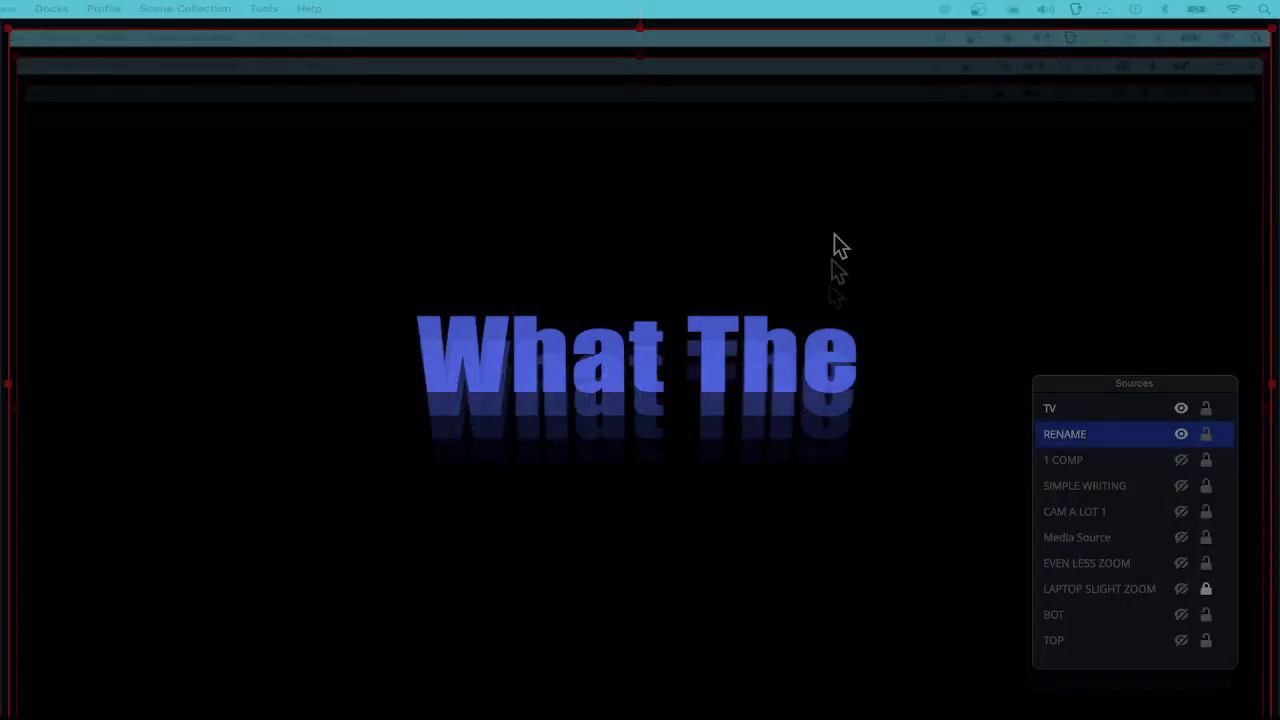